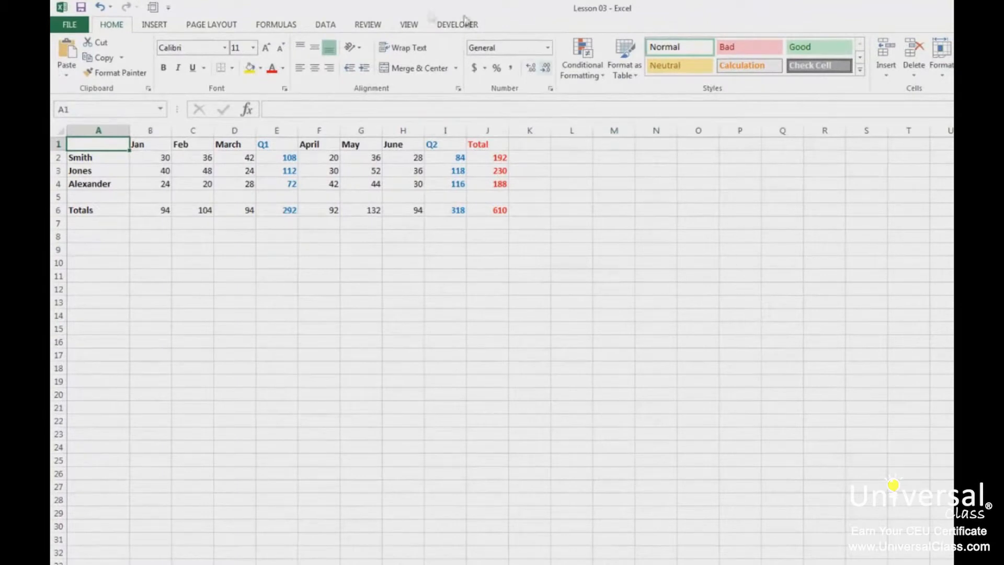
click(327, 26)
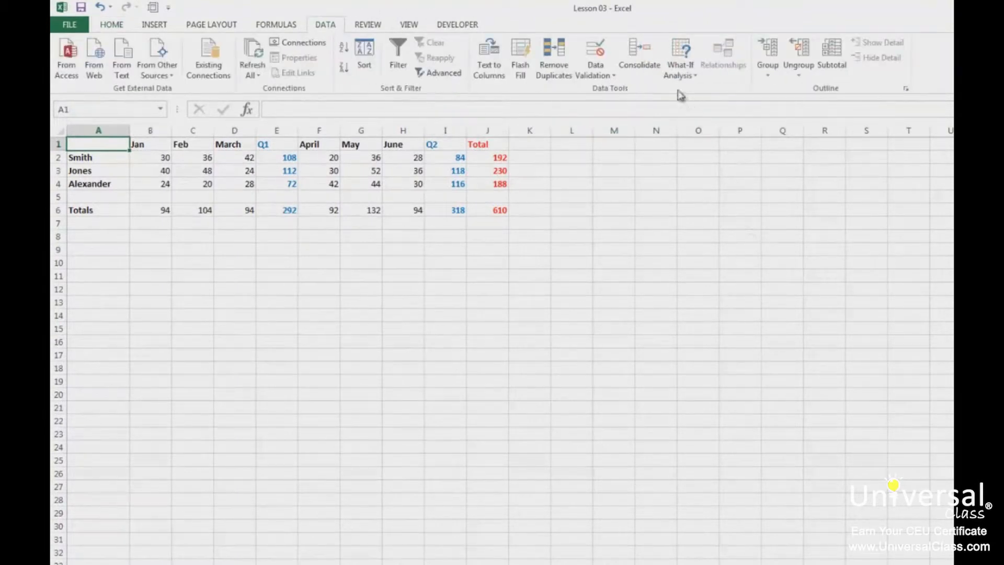
click(689, 72)
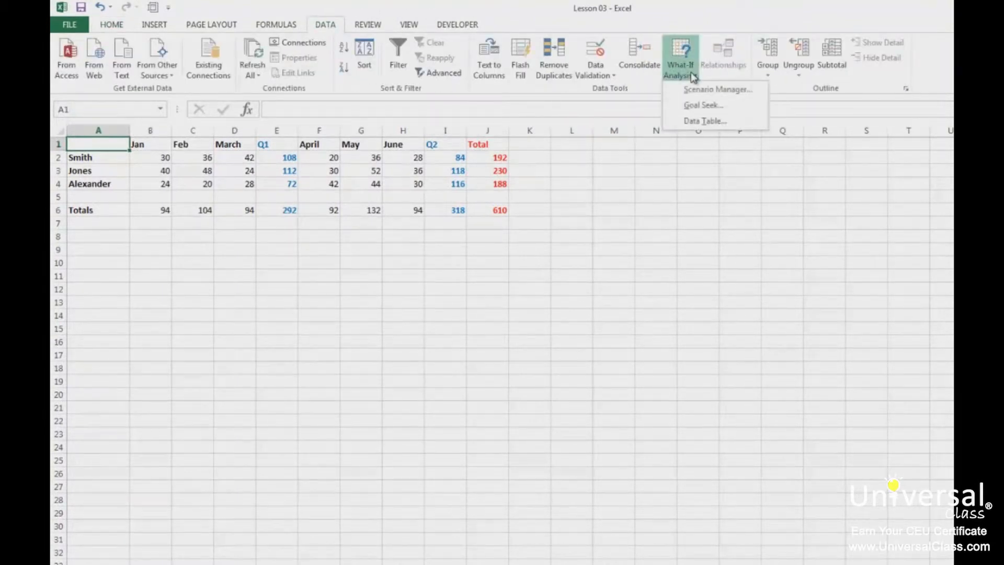
click(753, 90)
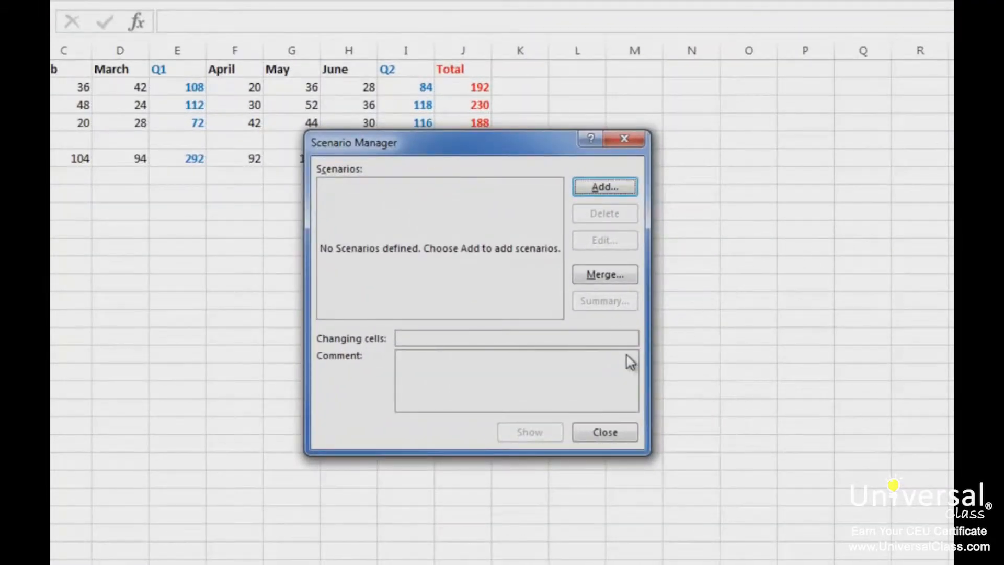
click(633, 143)
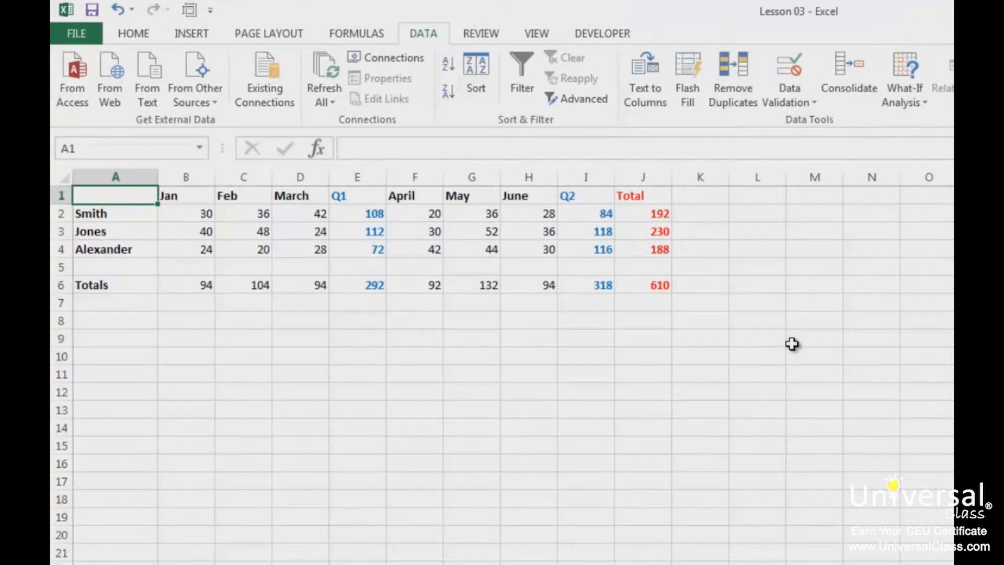
Start a new scenario in Scenario Manager with B2:D4 and F2:H4 as the changing cells.
drag(212, 214, 309, 259)
drag(429, 212, 537, 248)
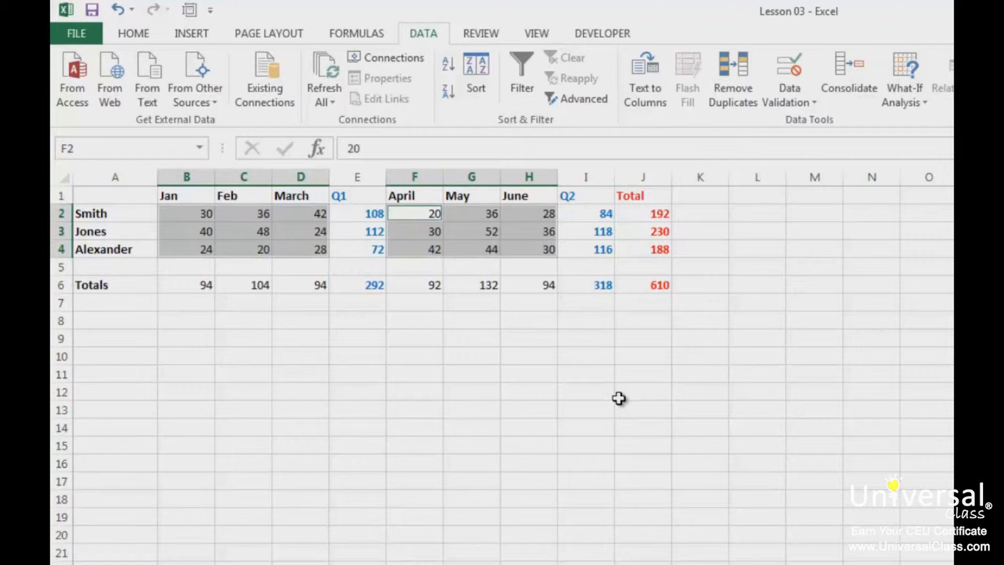
click(904, 73)
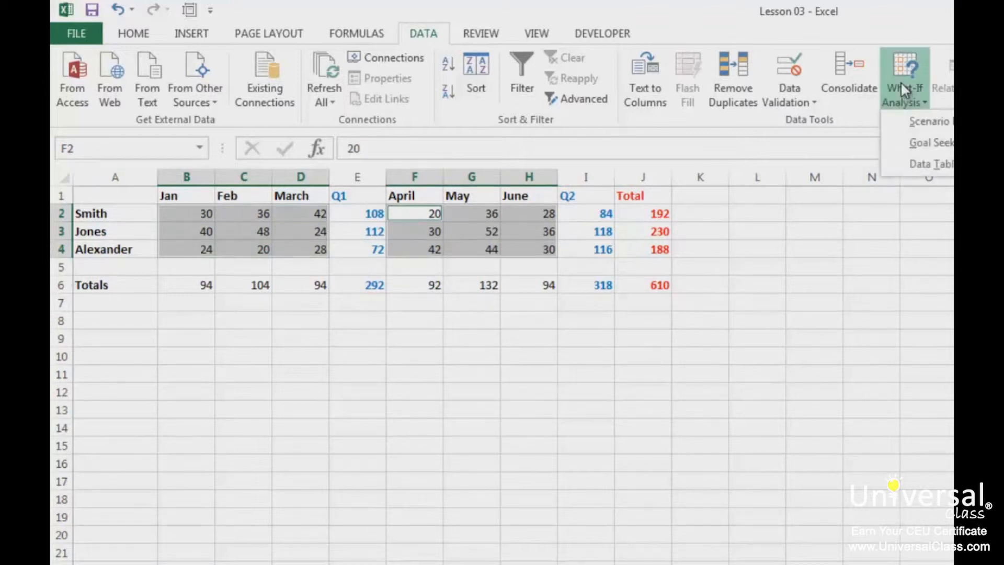
click(929, 121)
click(780, 316)
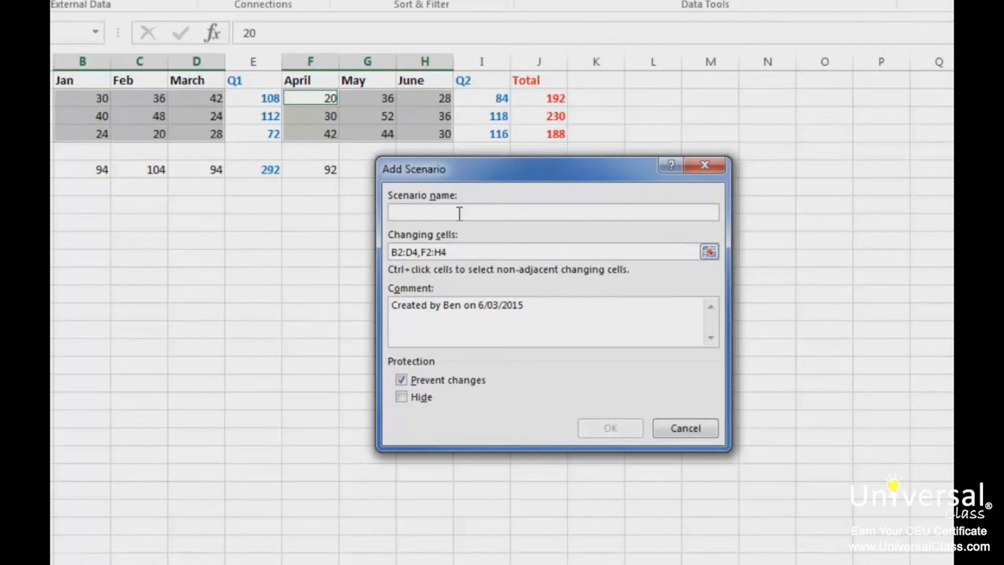
Name the scenario Actual, set its comment to "Contains actual sales." and save it with the prefilled cell values.
text(Actualk)
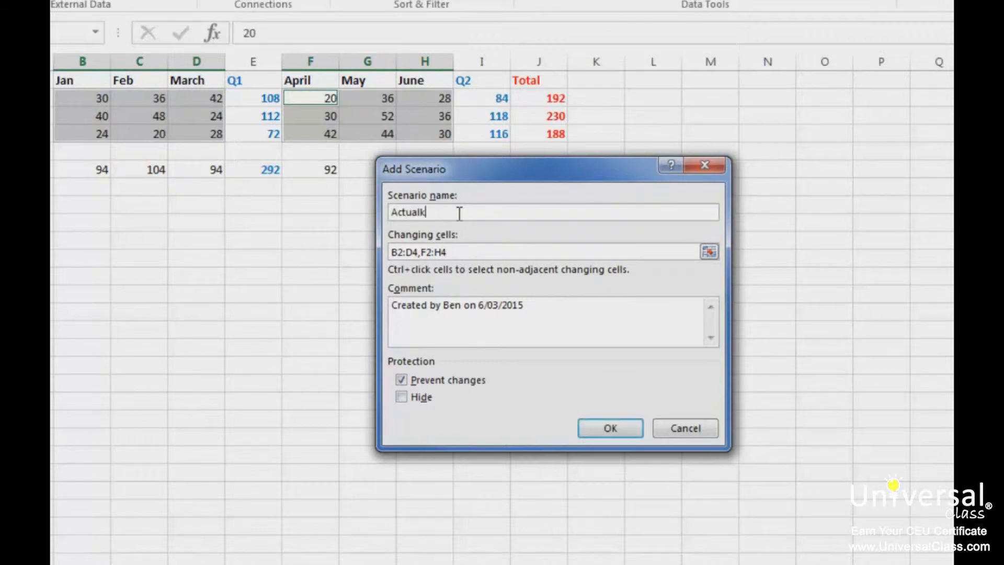
key(BackSpace)
key(Tab)
key(Tab)
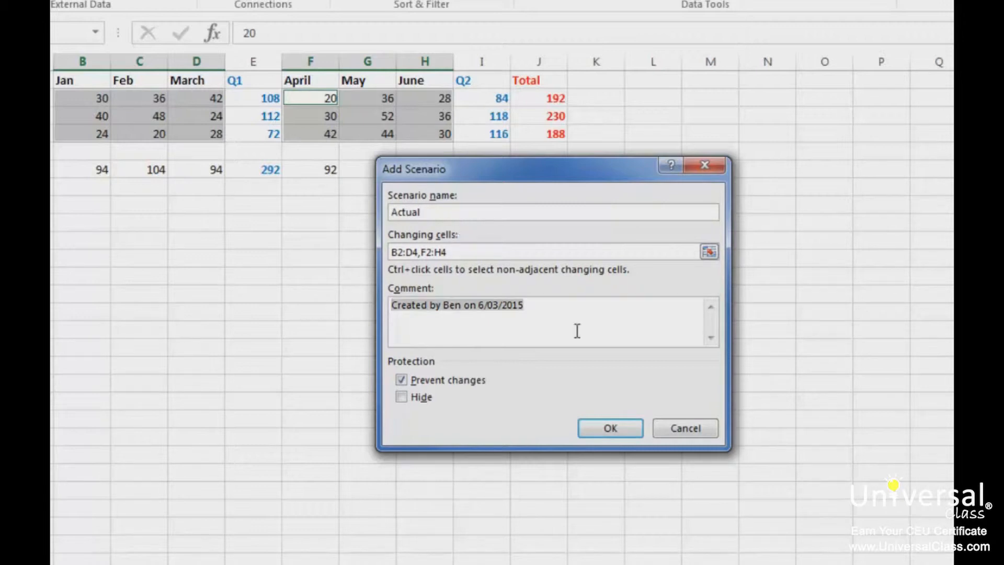
text(C)
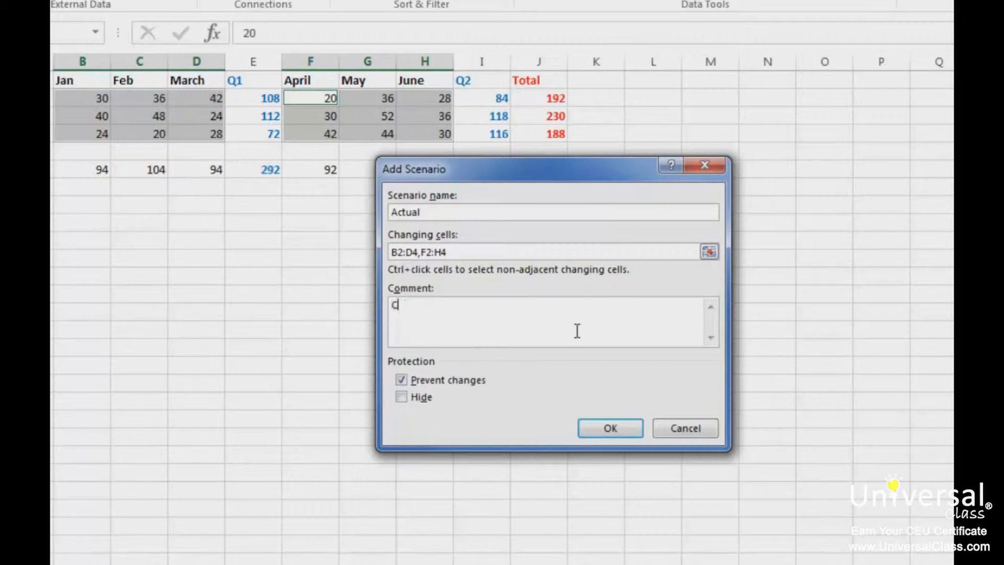
text(ontains actual sales.)
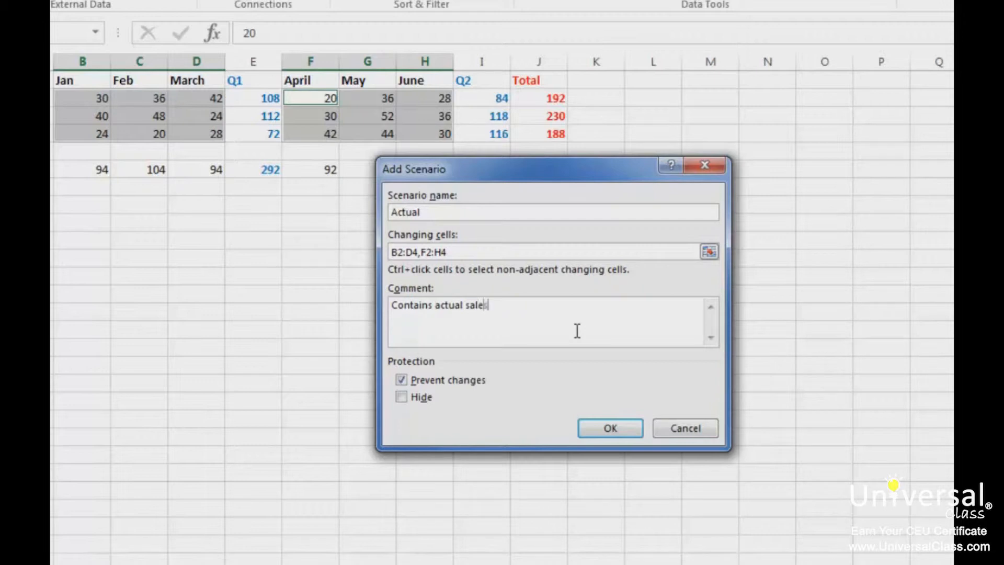
click(608, 429)
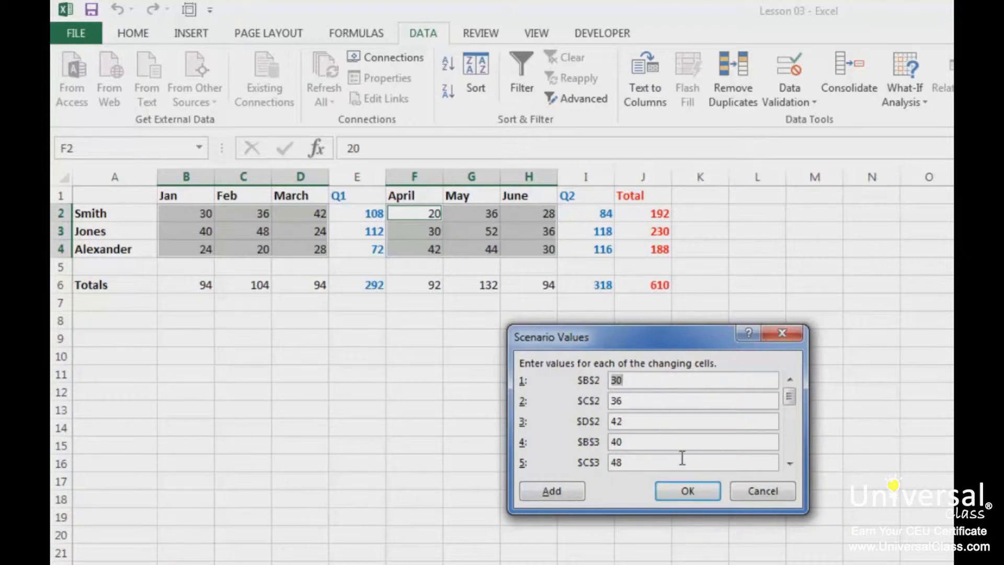
click(700, 491)
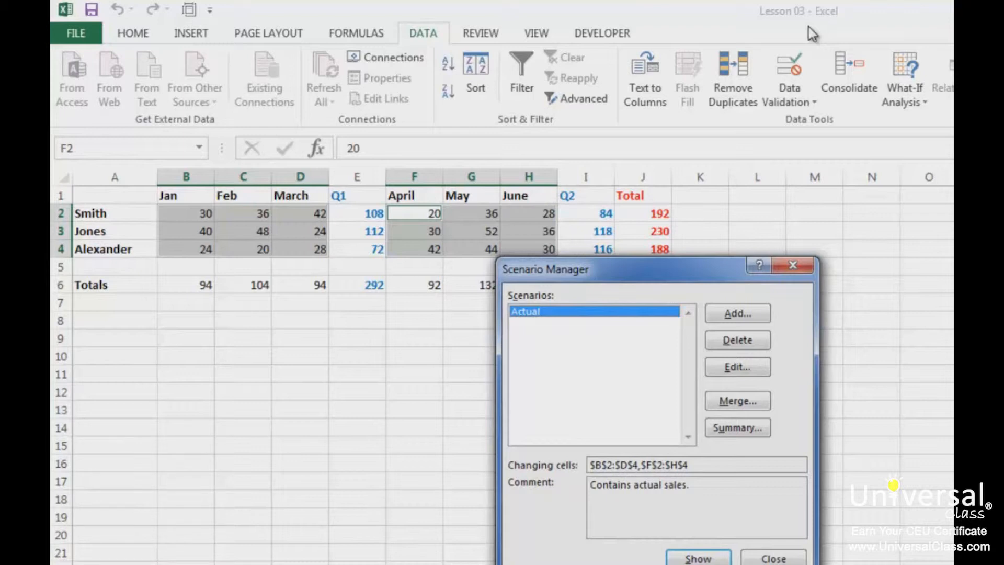
Add a second scenario named Larger Territory with the comment "Expand by five mile radius." and proceed to its values.
click(722, 318)
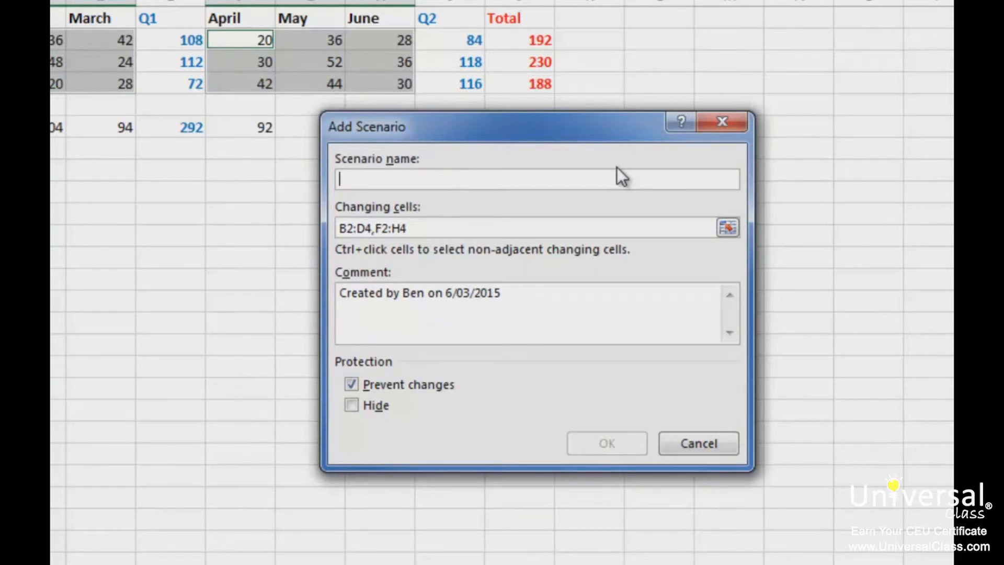
text(Larger Territory)
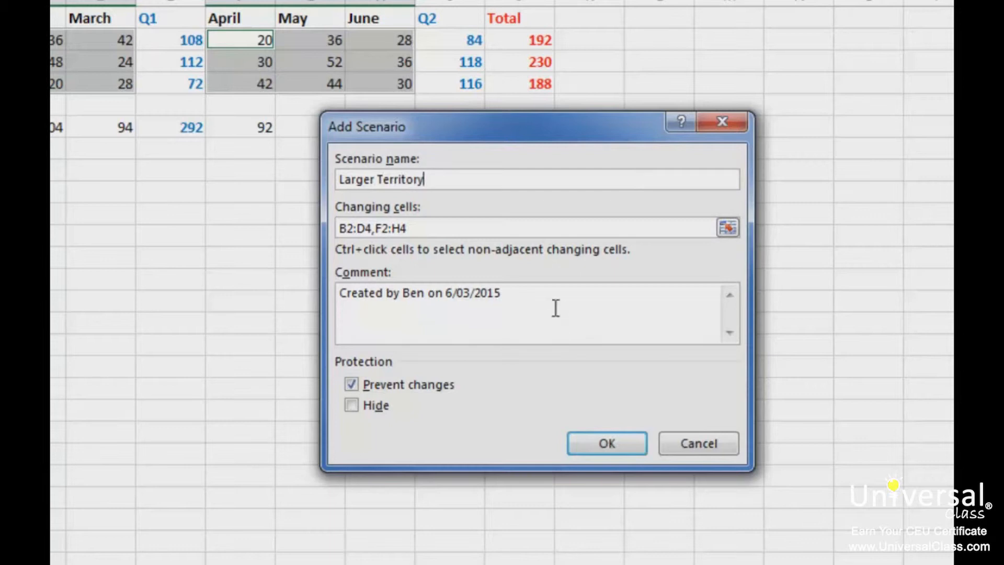
drag(556, 309, 247, 296)
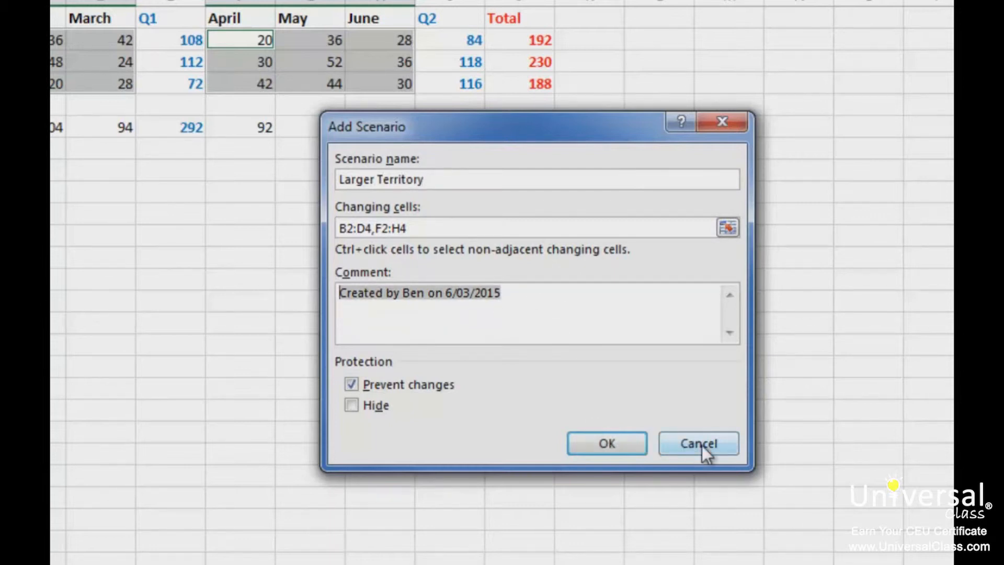
text(Expand )
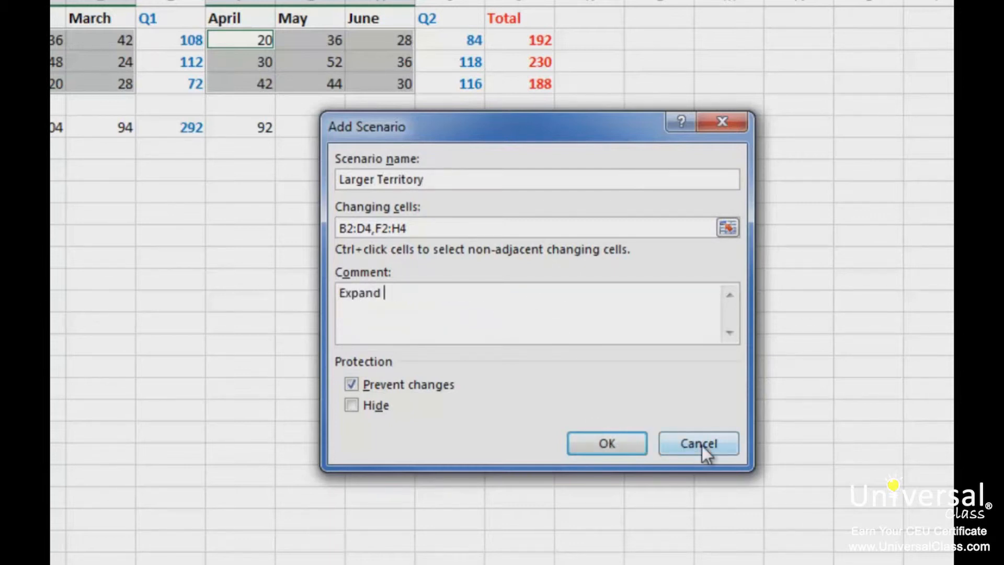
text(by five mile r)
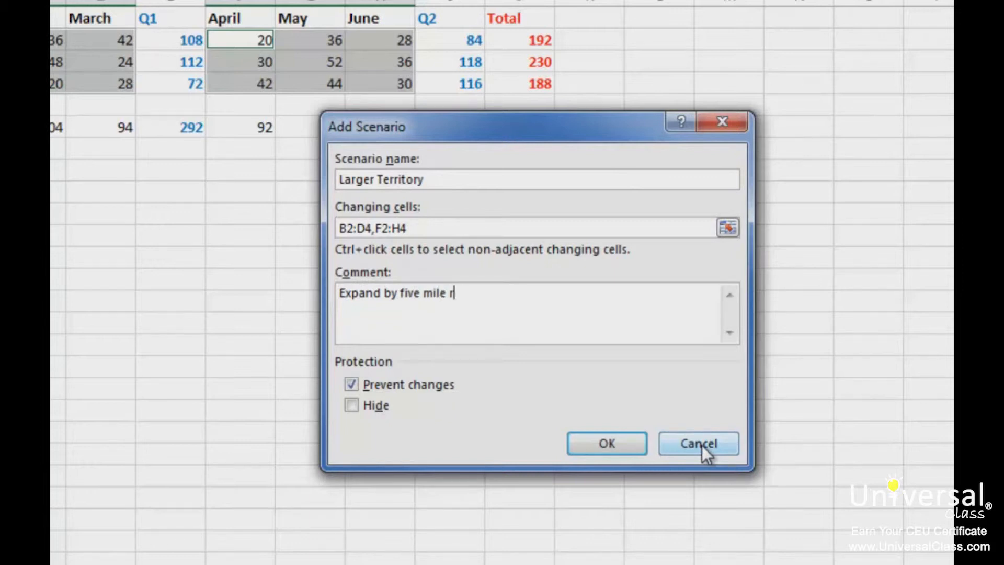
text(adius.)
click(607, 444)
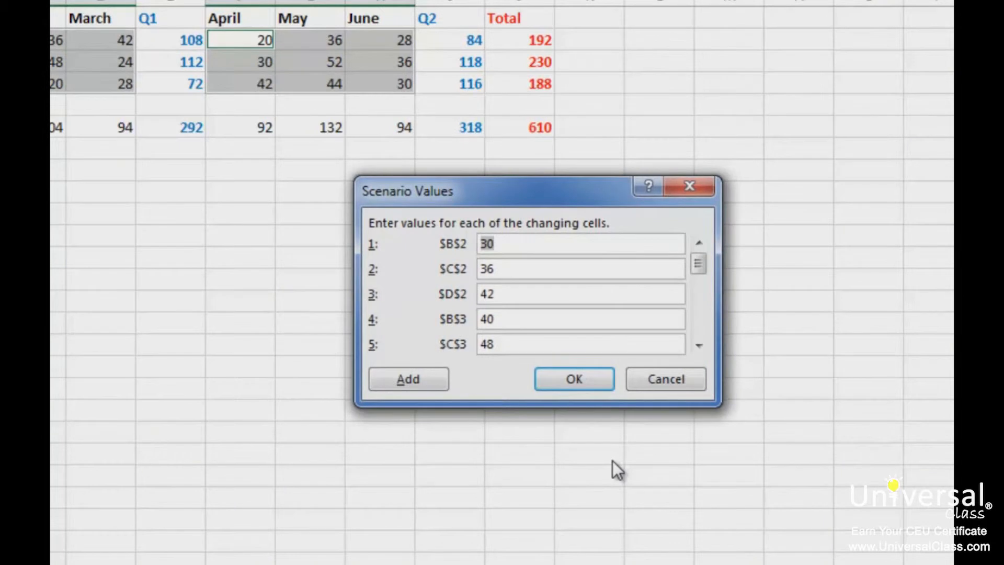
Set the Larger Territory scenario values to 35 for B2, 41 for C2 and 47 for D2.
text(35)
key(Tab)
text(41)
key(Tab)
text(47)
key(Tab)
Set the Larger Territory scenario values to 45 for B3, 53 for C3 and 28 for D3.
text(45)
key(Tab)
text(53)
key(Tab)
text(28)
key(Tab)
Set the Larger Territory scenario values to 29 for B4, 25 for C4 and 33 for D4.
text(29)
key(Tab)
text(25)
key(Tab)
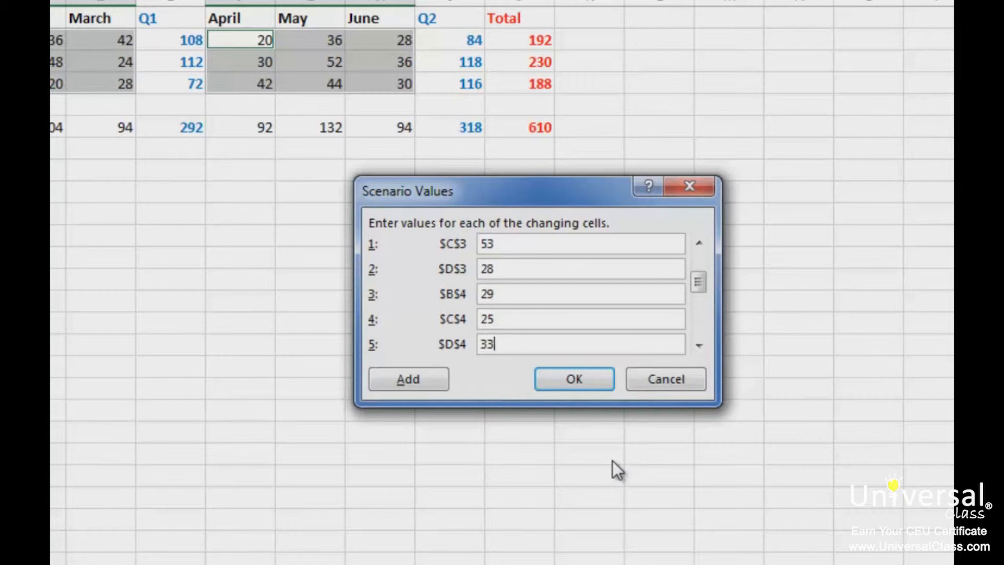
text(33)
key(Tab)
Set the Larger Territory scenario values to 25 for F2, 41 for G2 and 33 for H2.
text(25)
key(Tab)
text(41)
key(Tab)
text(33)
key(Tab)
Set the Larger Territory scenario values to 35 for F3, 57 for G3 and 41 for H3.
text(35)
key(Tab)
text(57)
key(Tab)
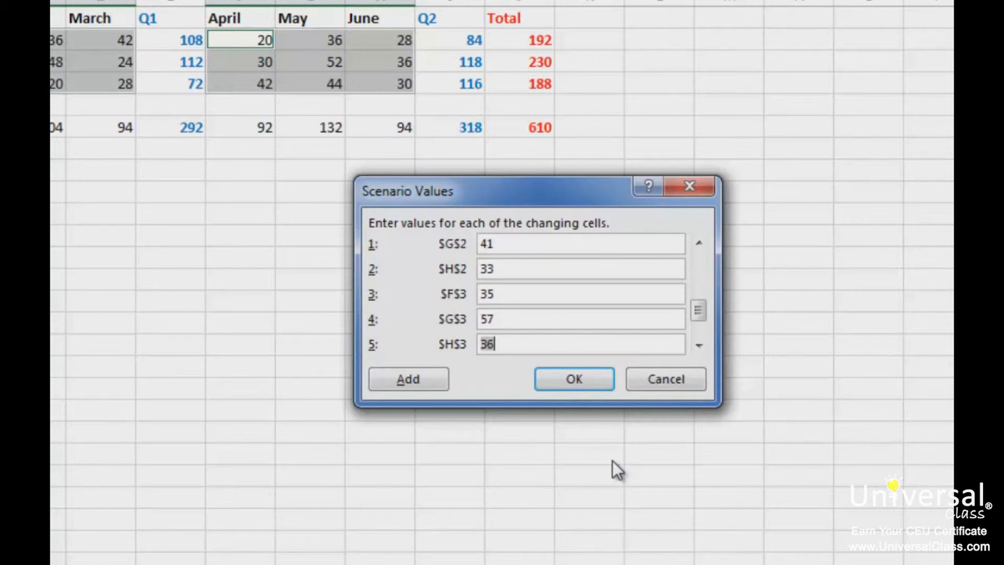
text(41)
key(Tab)
Set the Larger Territory values to 47 for F4, 49 for G4 and 35 for H4, and save the scenario.
text(47)
key(Tab)
text(49)
key(Tab)
text(35)
key(Tab)
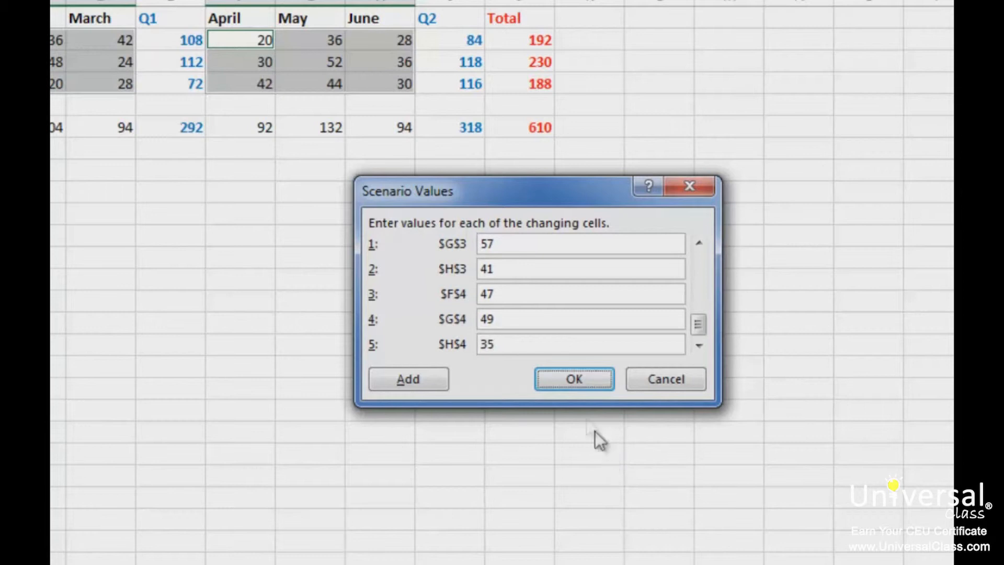
click(577, 377)
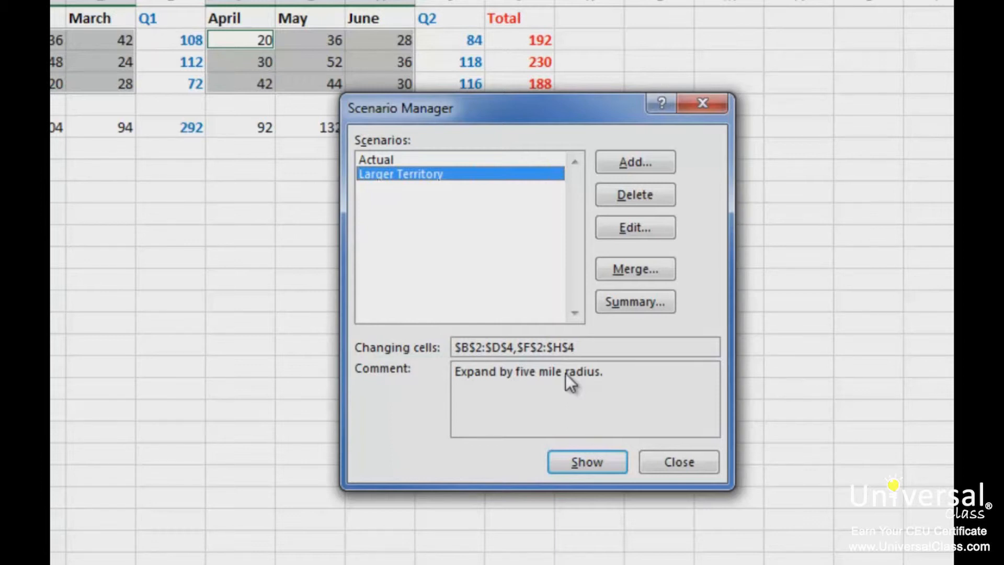
Add a third scenario named Explosive Growth with the comment "If expanding the territory actually doubles sales." and proceed to its values.
click(413, 159)
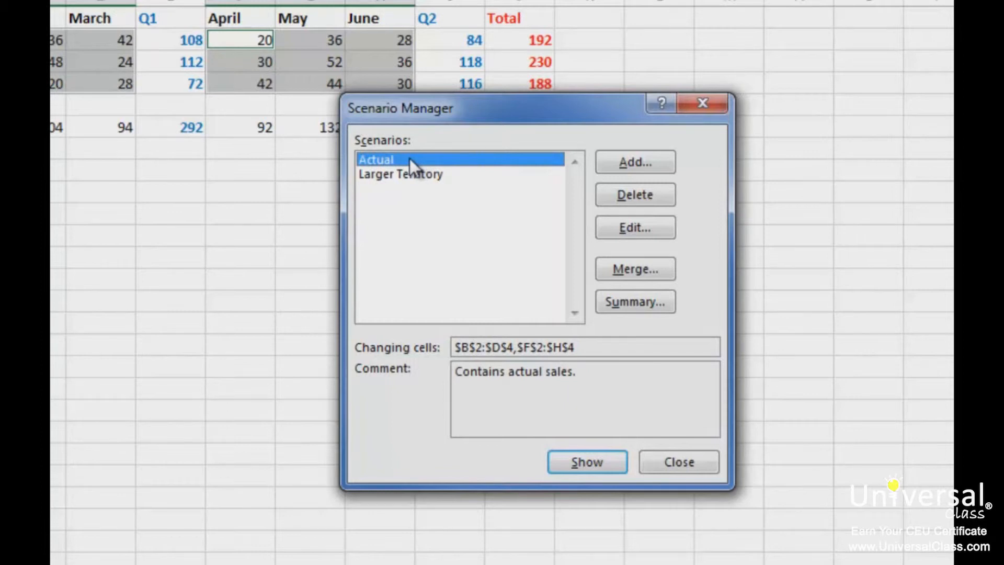
click(654, 163)
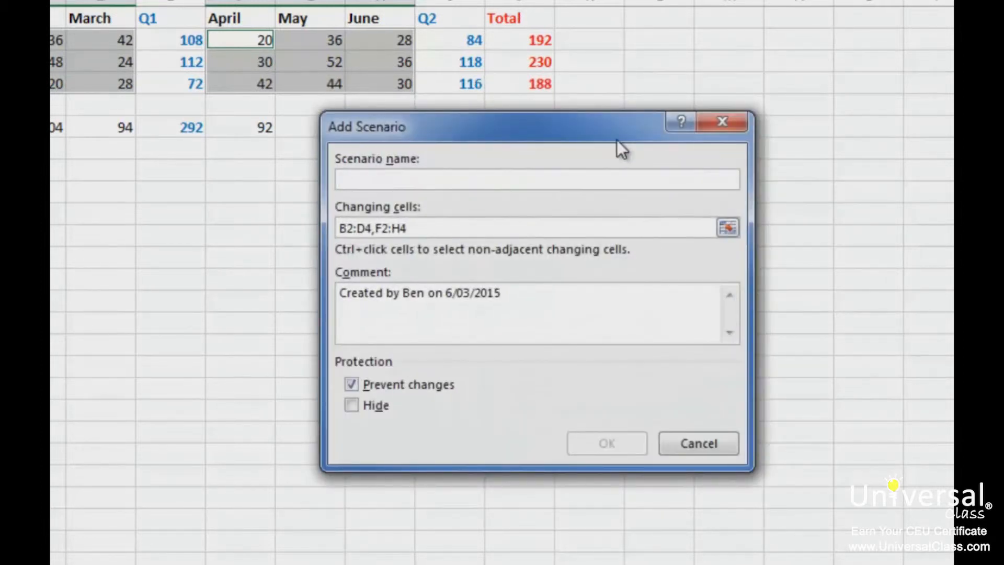
text(Ex)
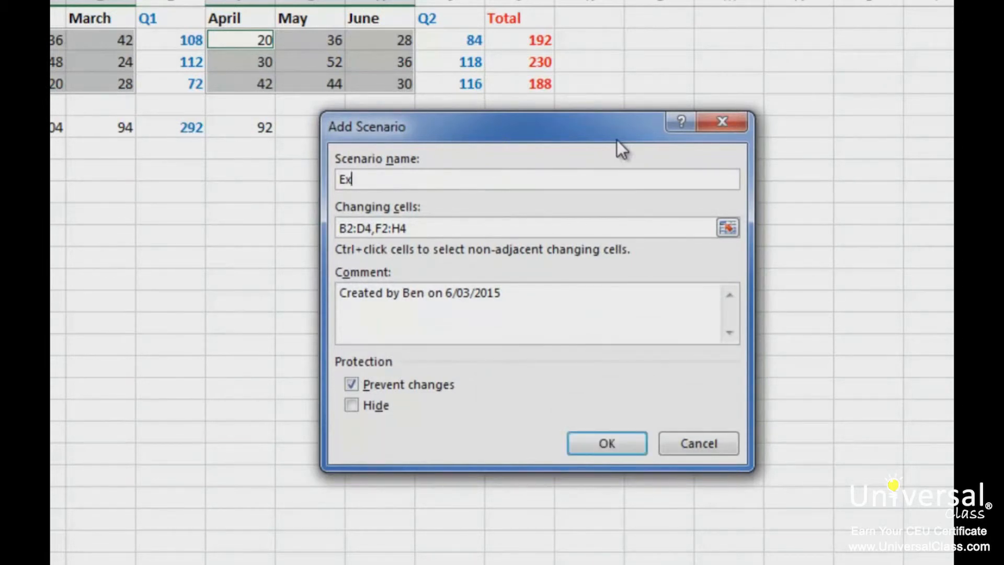
text(plosive Growth)
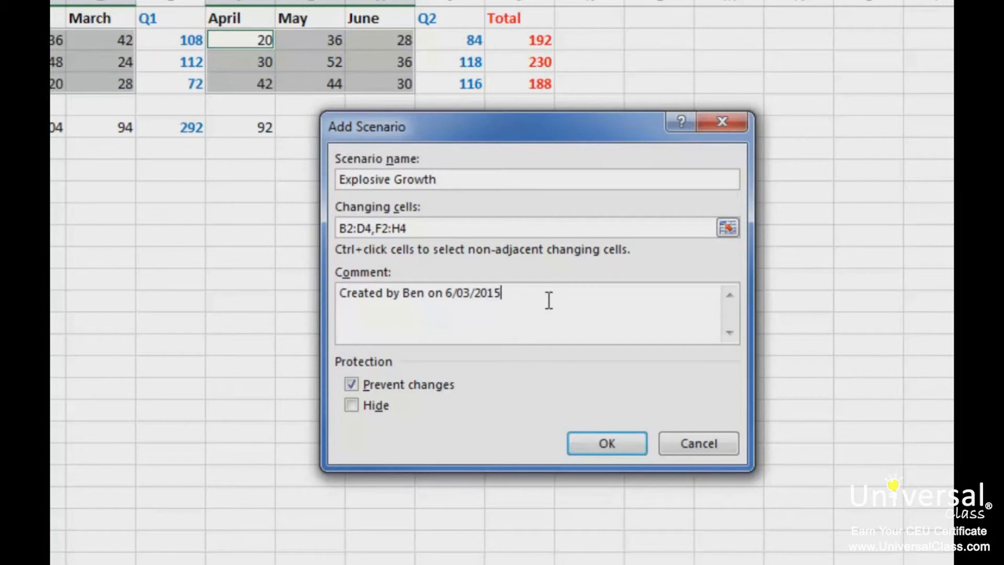
key(ctrl+a)
text(I)
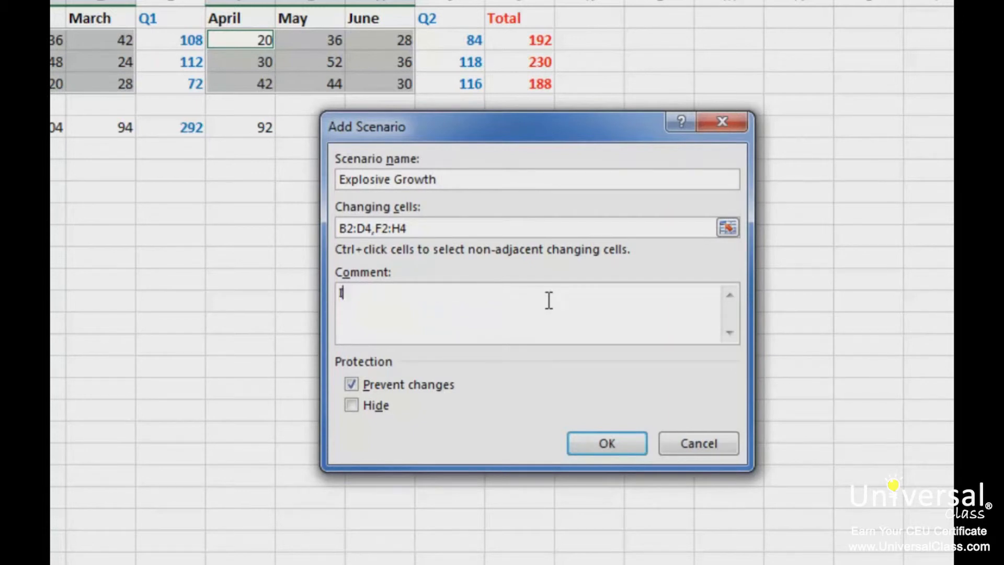
text(f expanding the ter)
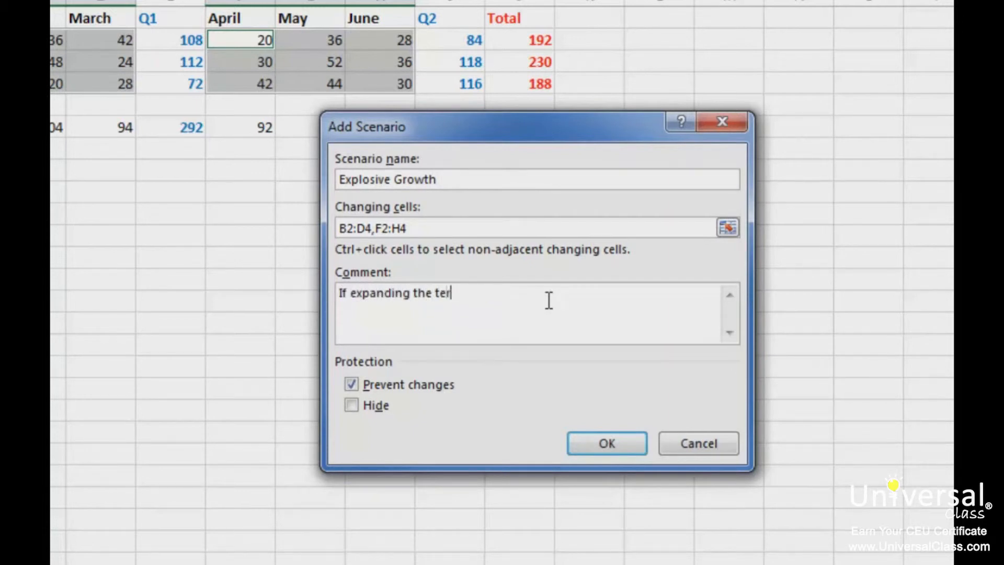
text(ritory actu)
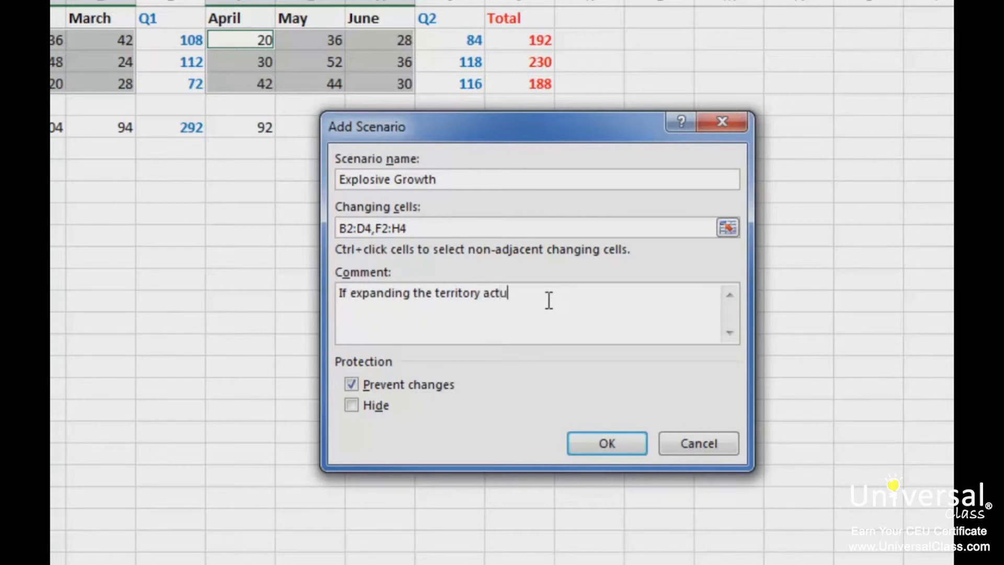
text(ally doubles sales.)
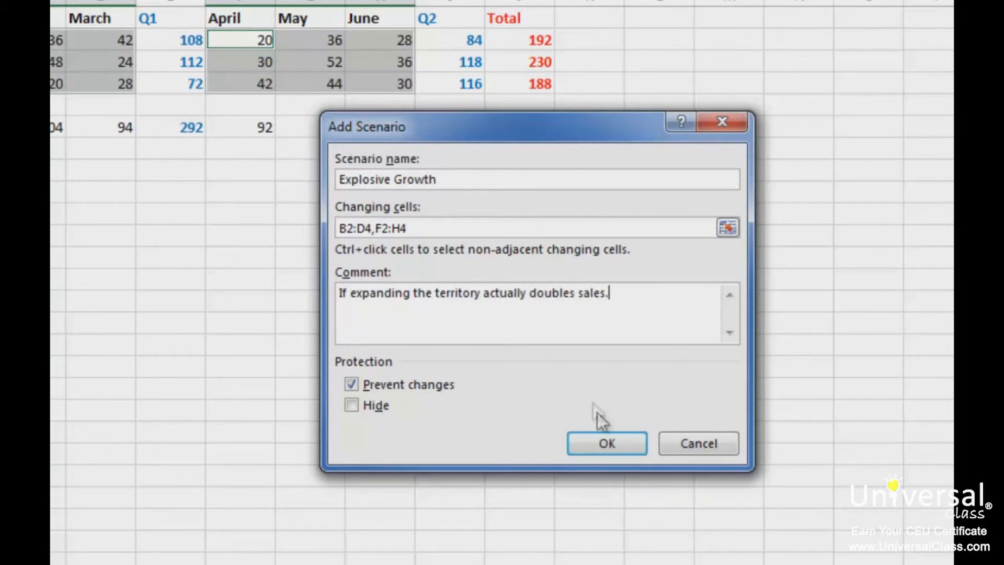
click(607, 448)
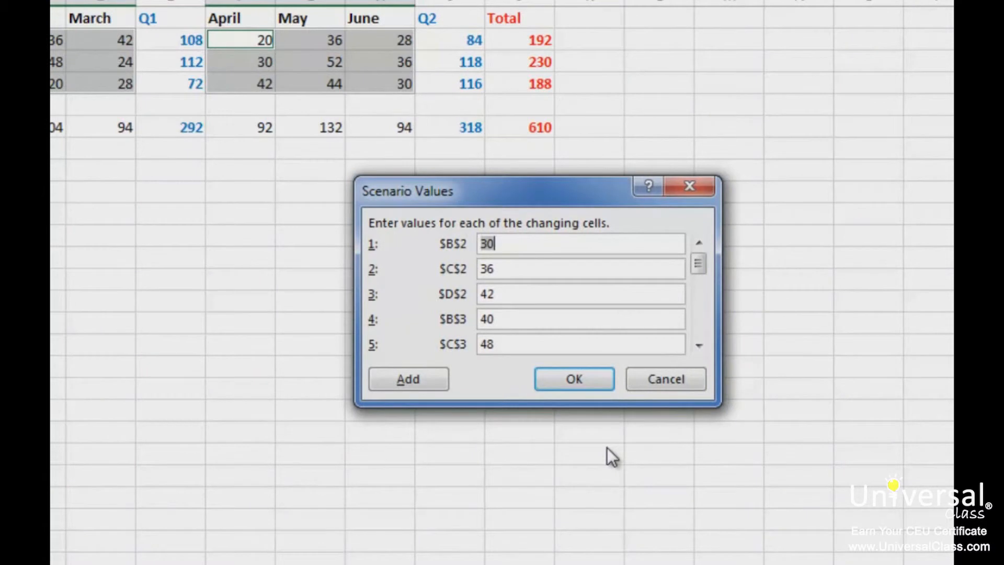
Set the Explosive Growth scenario values to 60 for B2, 72 for C2 and 84 for D2.
text(60)
key(Tab)
text(72)
key(Tab)
text(84)
key(Tab)
Set the Explosive Growth scenario values to 80 for B3, 96 for C3 and 48 for D3.
text(80)
key(Tab)
text(96)
key(Tab)
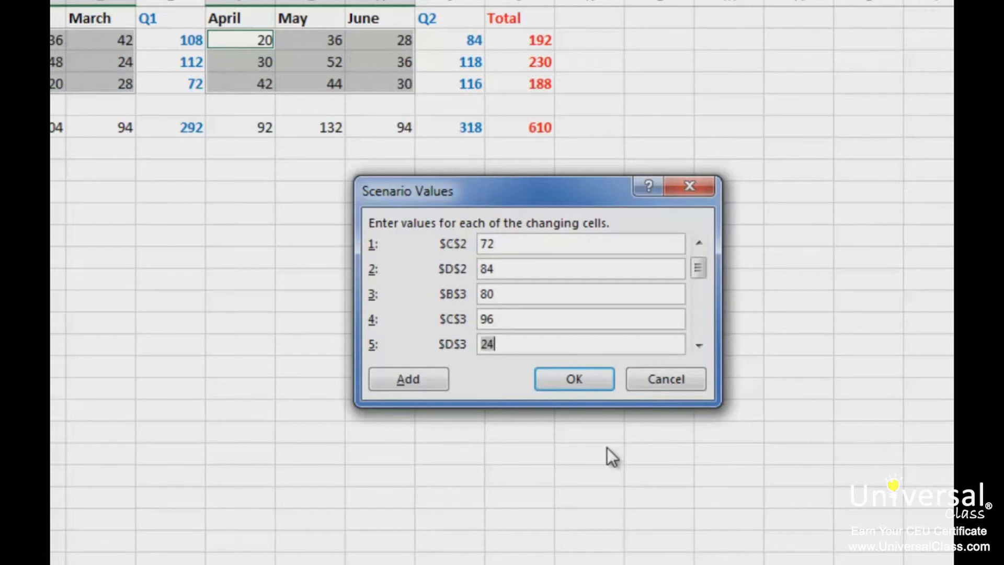
text(48)
key(Tab)
Set the Explosive Growth scenario values to 48 for B4, 40 for C4 and 56 for D4.
text(48)
key(Tab)
text(40)
key(Tab)
text(56)
key(Tab)
Set the Explosive Growth scenario values to 40 for F2, 72 for G2 and 56 for H2.
text(40)
key(Tab)
text(72)
key(Tab)
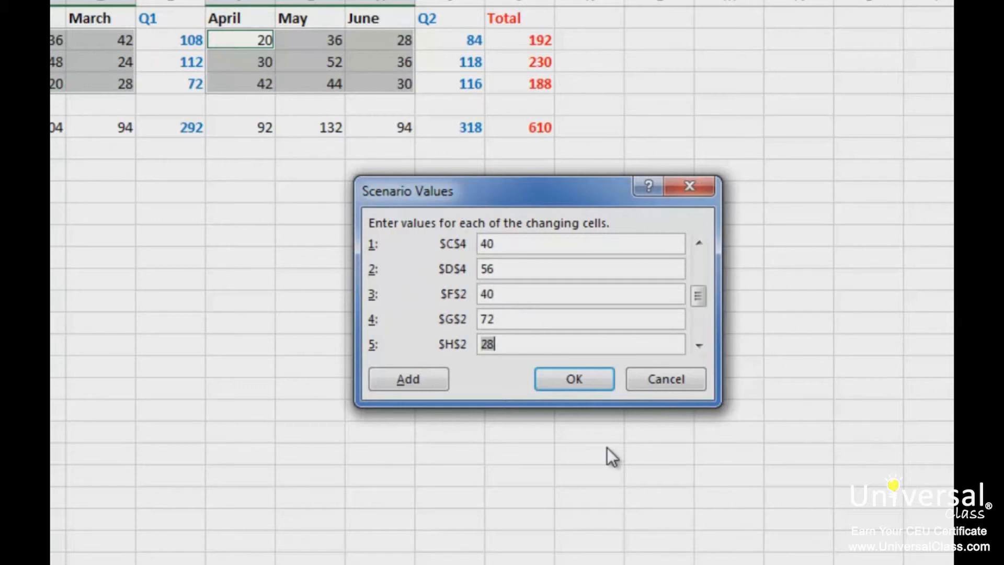
text(56)
key(Tab)
Set the Explosive Growth scenario values to 60 for F3, 104 for G3 and 72 for H3.
text(60)
key(Tab)
text(104)
key(Tab)
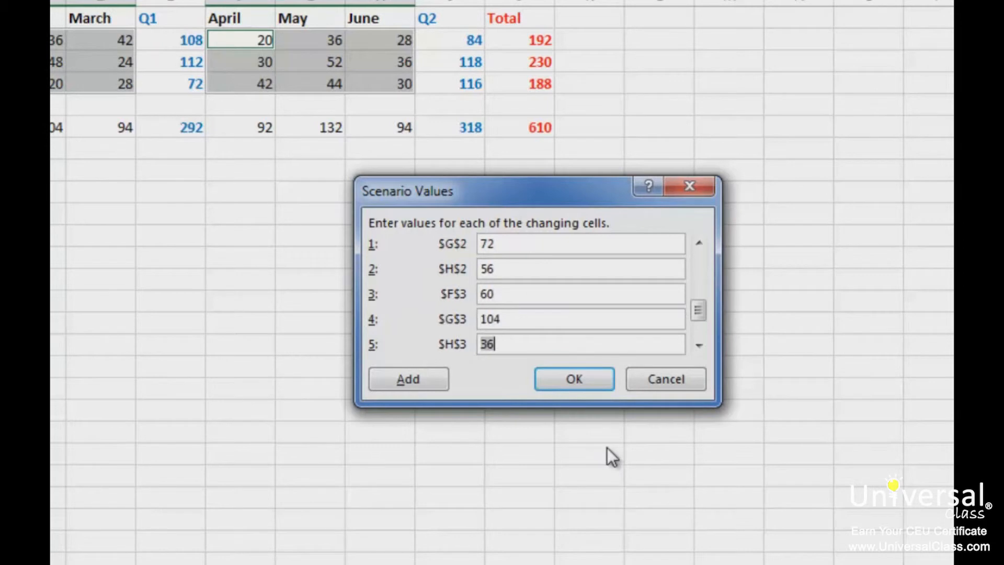
text(72)
key(Tab)
Set the Explosive Growth scenario values to 84 for F4, 88 for G4 and 60 for H4, and save the scenario.
text(8)
key(Tab)
click(559, 324)
text(4)
key(Tab)
text(88)
key(Tab)
text(60)
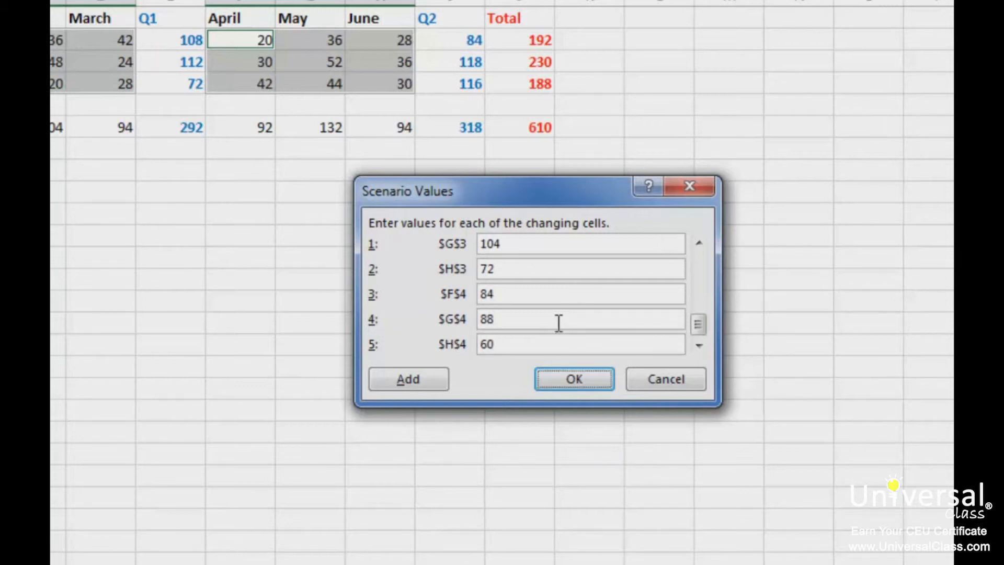
click(582, 387)
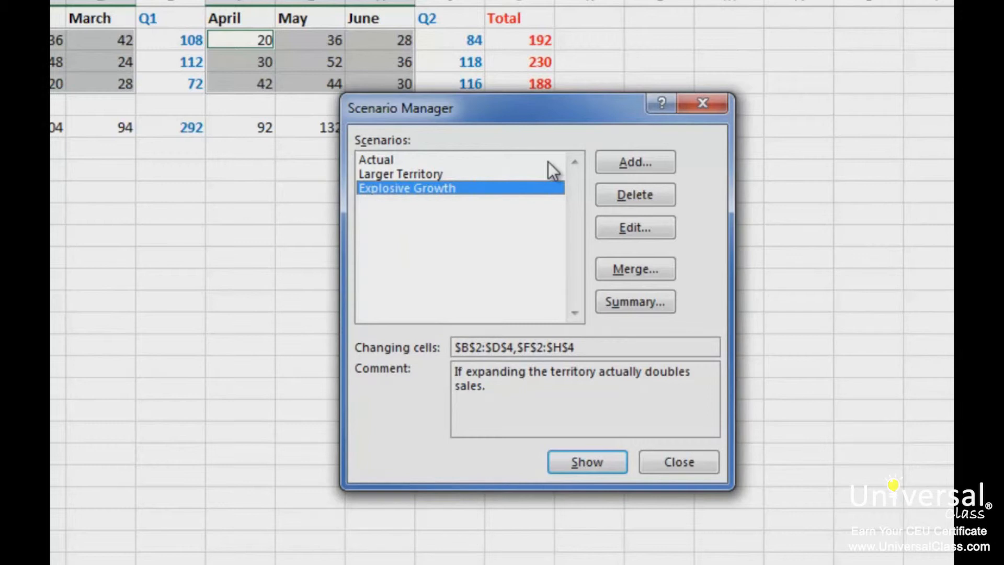
Start a new scenario named "Poor Performance" for the same changing cells.
click(445, 160)
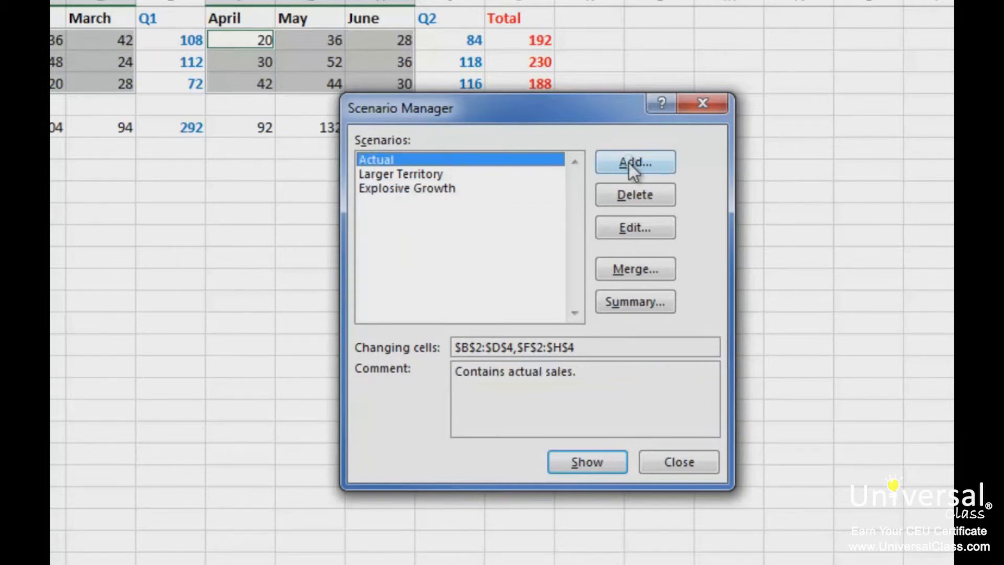
click(631, 164)
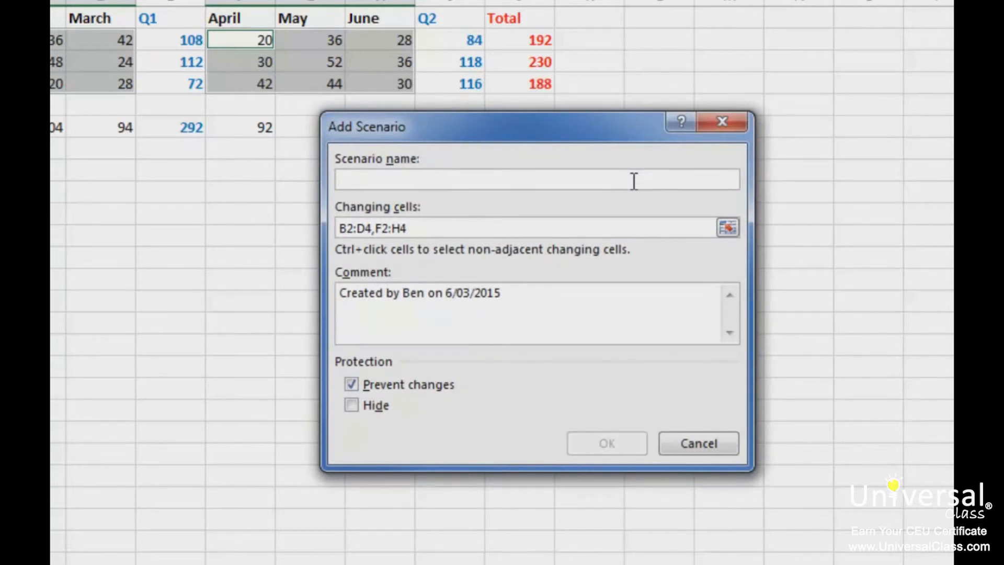
text(Poor p)
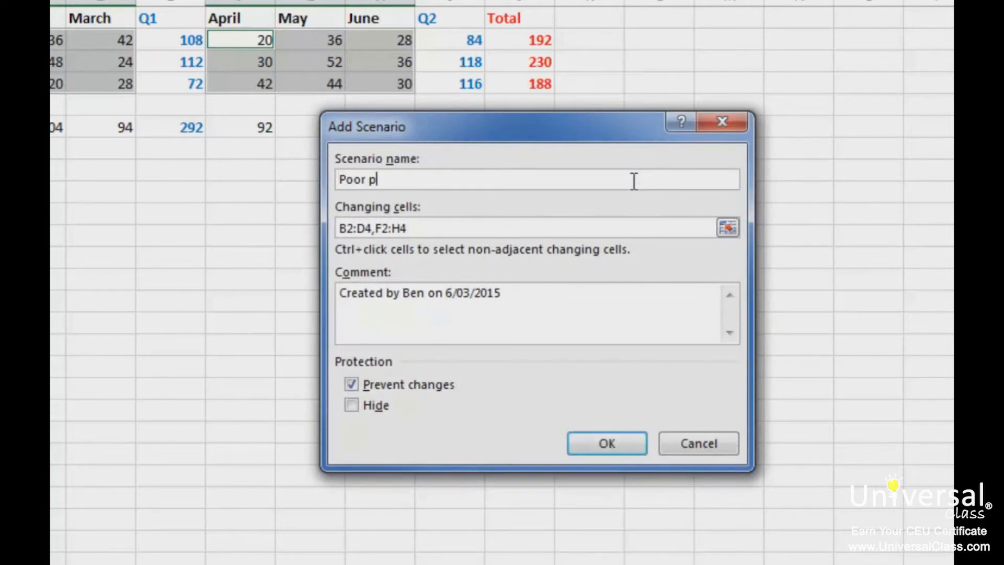
text(erformance)
key(ctrl+Left)
key(Delete)
text(P)
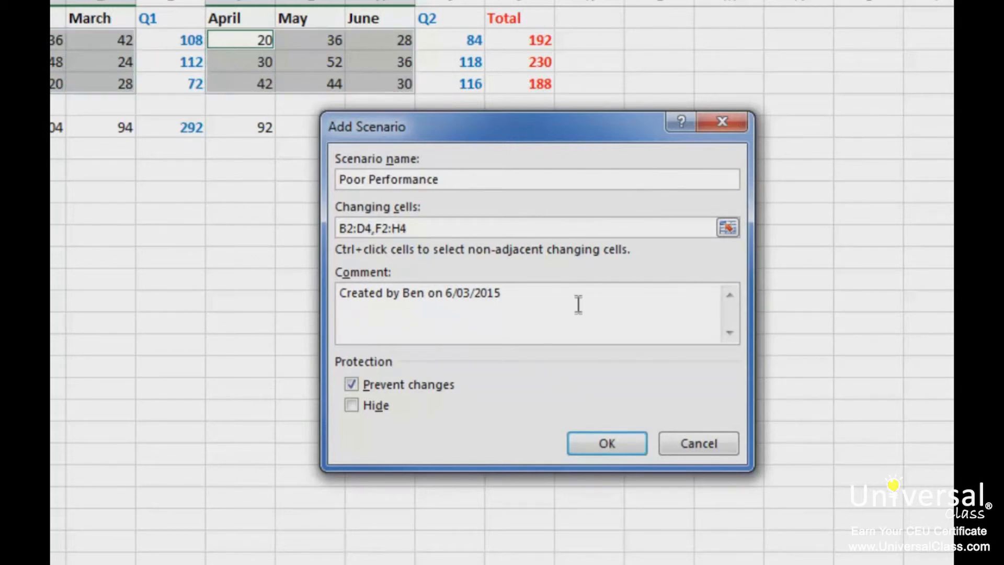
Replace the scenario comment with "If territories are expanded, but little growth is experienced." and proceed to the scenario values.
key(Tab)
key(Tab)
text(I)
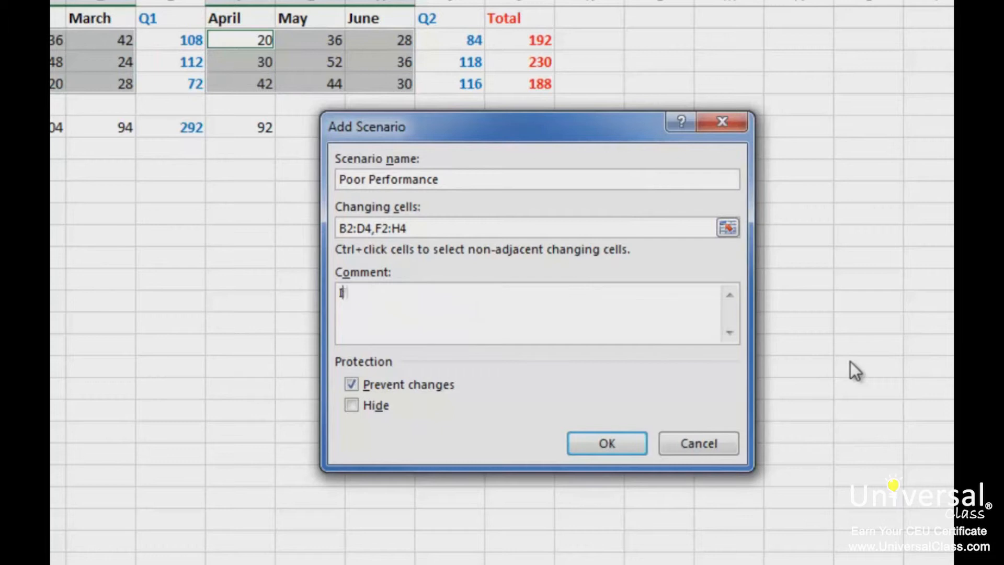
text(f territories ar)
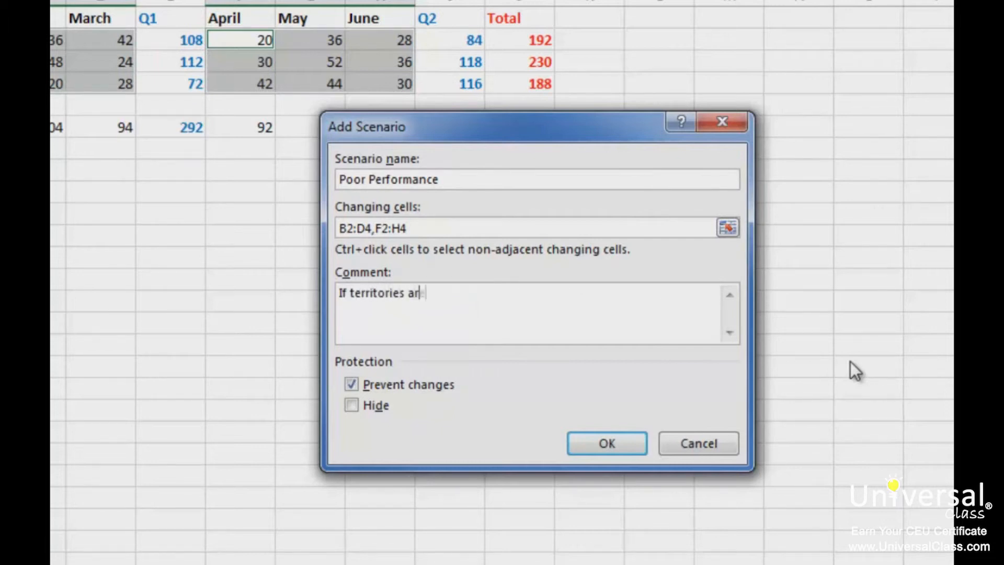
text(e expanded, but )
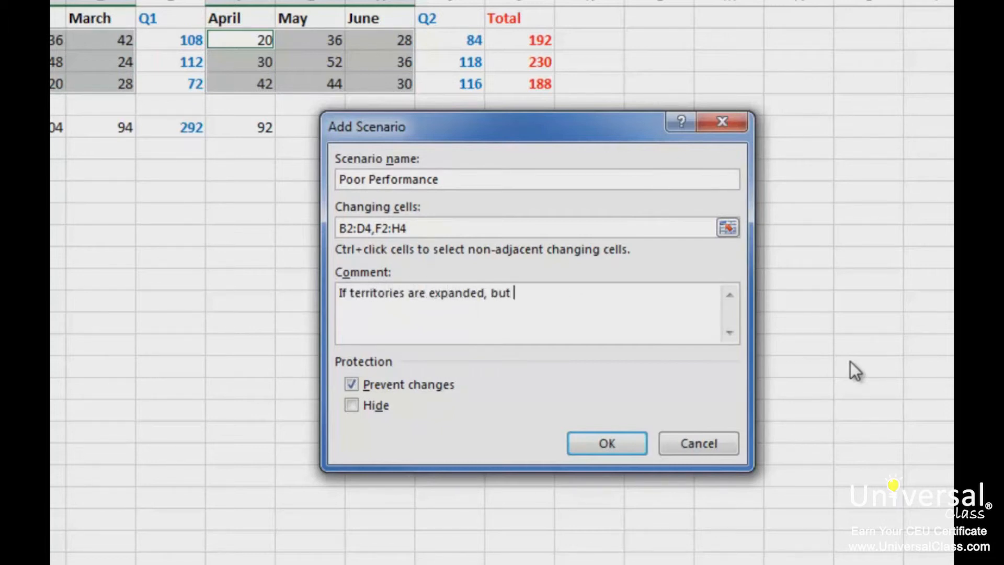
text(little growth)
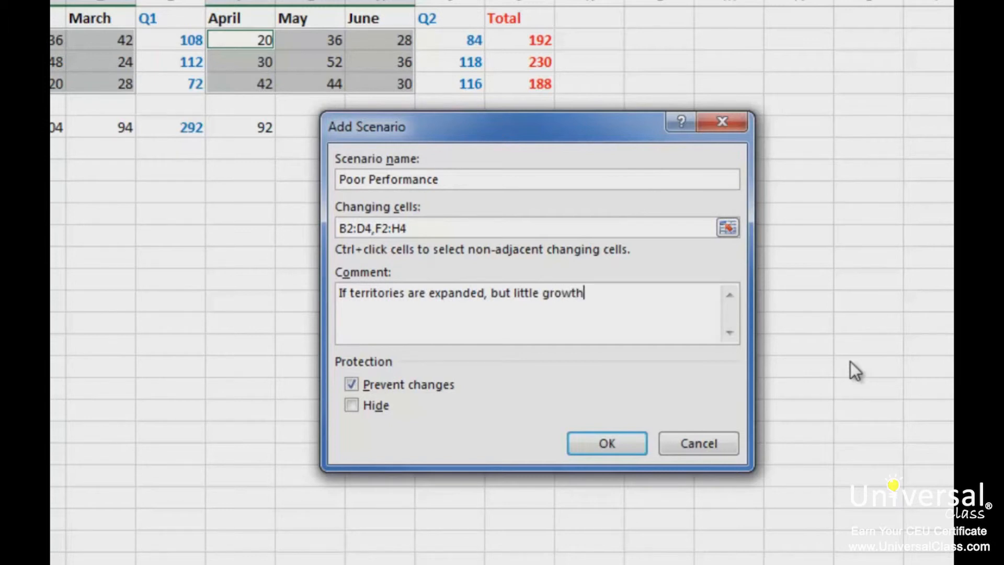
text( is experienced.)
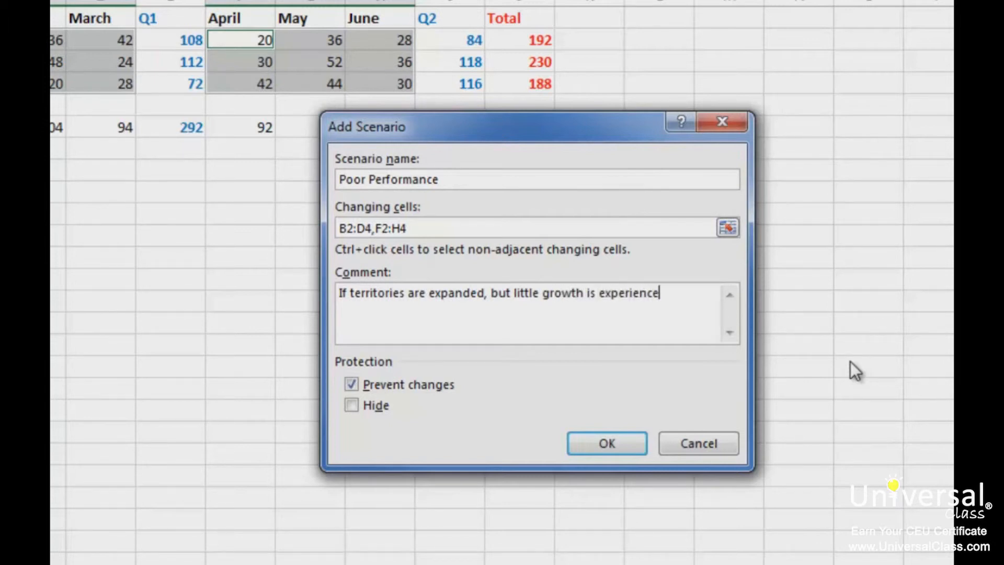
click(613, 449)
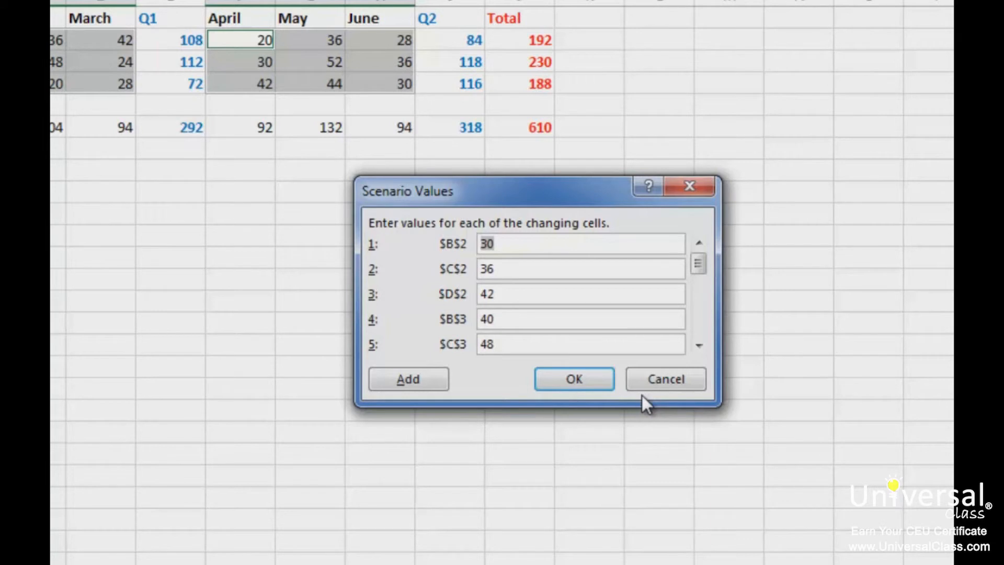
Set the Poor Performance scenario values to 31 for B2, 37 for C2 and 43 for D2.
text(31)
key(Tab)
text(37)
key(Tab)
text(43)
key(Tab)
Set the Poor Performance scenario values to 41 for B3, 49 for C3 and 25 for D3.
text(41)
key(Tab)
text(49)
key(Tab)
text(25)
key(Tab)
Set the Poor Performance scenario values to 25 for B4, 21 for C4 and 29 for D4.
text(25)
key(Tab)
text(21)
key(Tab)
text(29)
key(Tab)
Set the Poor Performance scenario values to 21 for F2, 27 for G2 and 29 for H2.
text(21)
key(Tab)
text(27)
key(Tab)
text(29)
key(Tab)
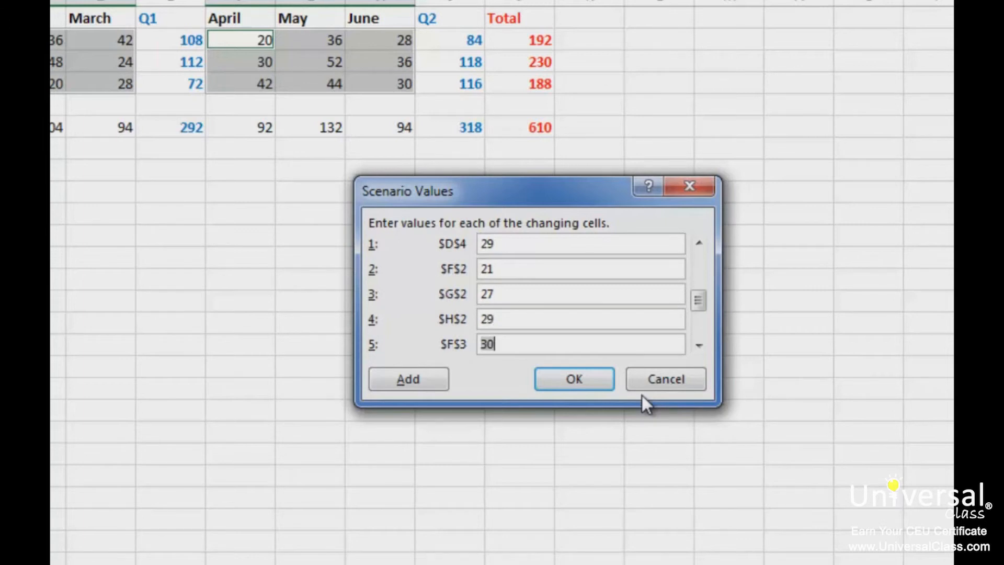
Set the Poor Performance scenario values to 31 for F3, 53 for G3 and 37 for H3.
text(31)
key(Tab)
text(53)
key(Tab)
text(37)
key(Tab)
Set the Poor Performance values to 43 for F4, 45 for G4 and 31 for H4, save the scenario and close Scenario Manager.
text(5)
key(BackSpace)
text(43)
key(Tab)
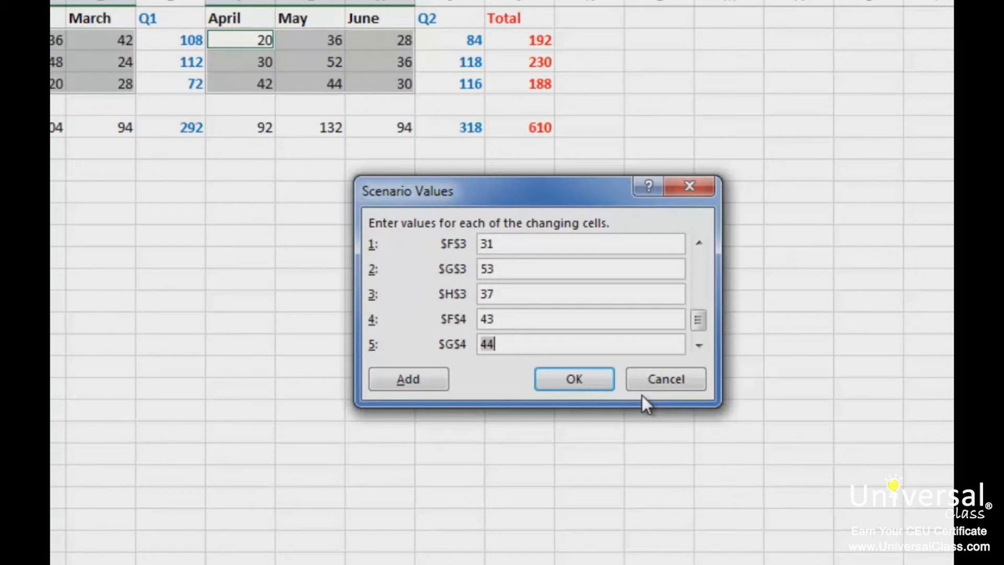
text(45)
key(Tab)
text(31)
key(Tab)
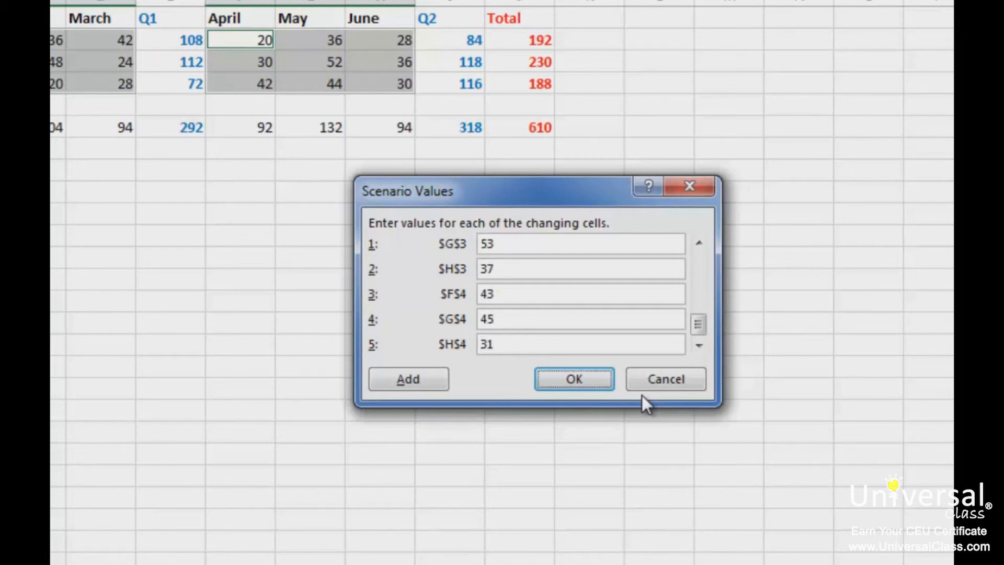
click(569, 385)
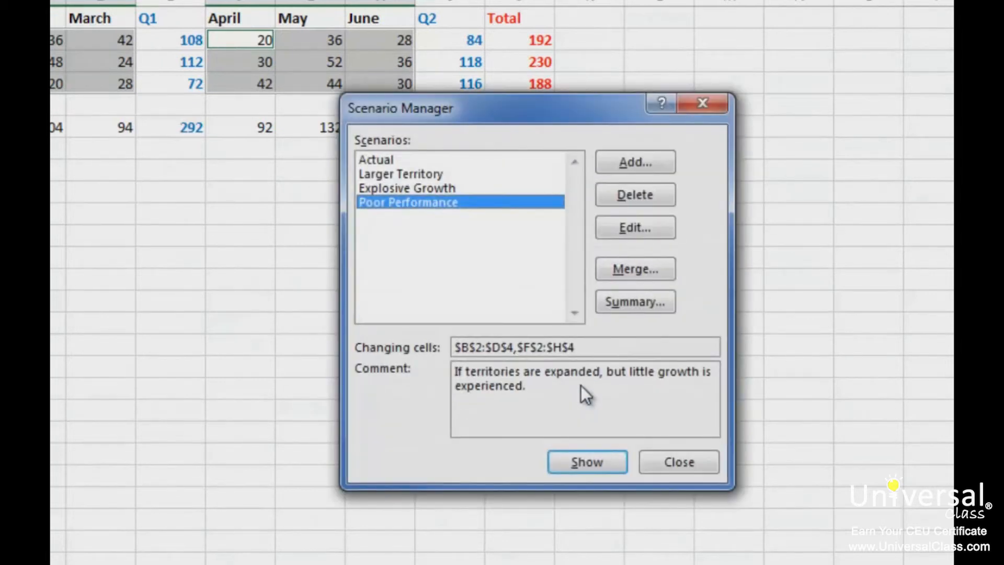
click(713, 462)
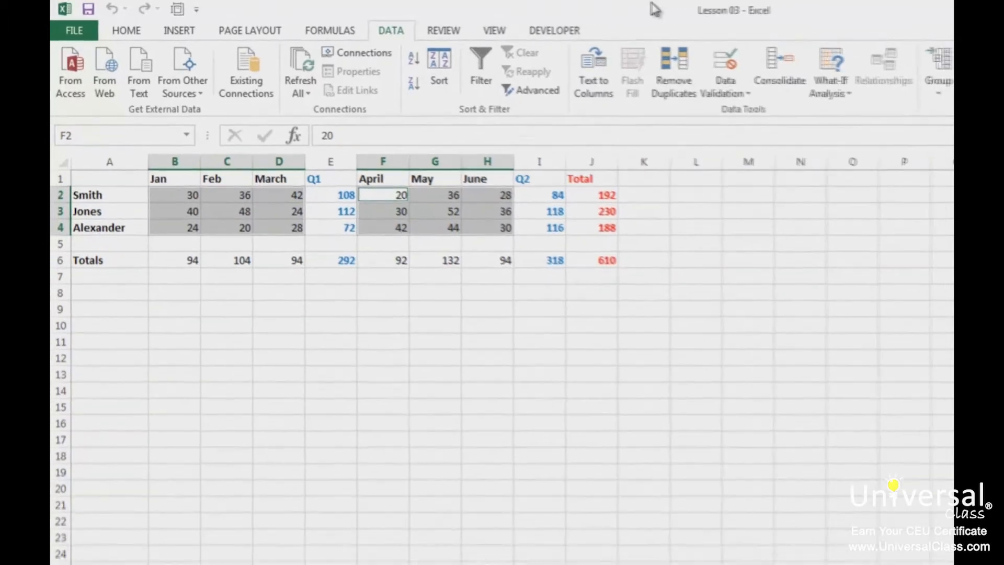
Apply the Explosive Growth scenario to the worksheet from Scenario Manager, keeping the sales table in view, and close the manager.
click(839, 102)
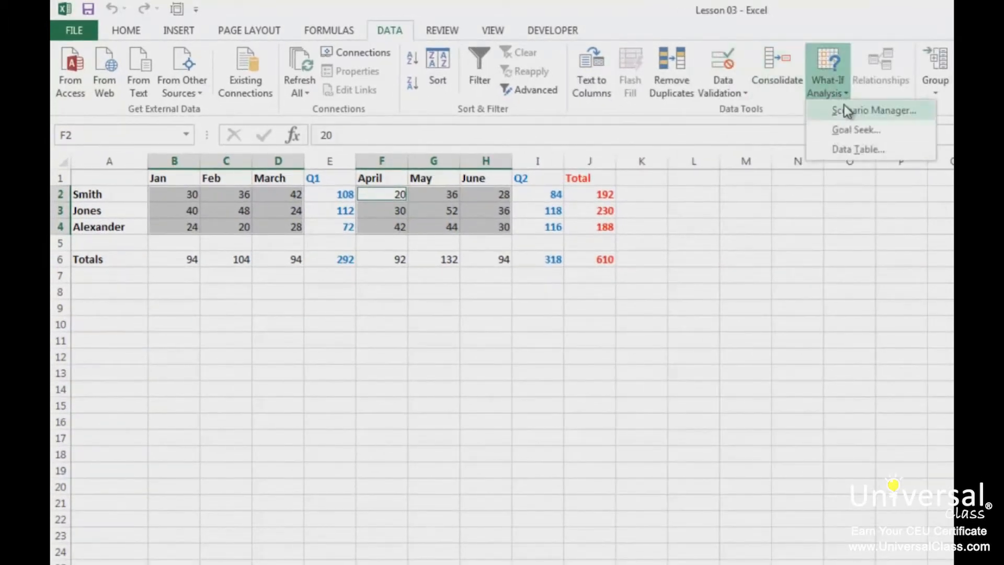
click(844, 108)
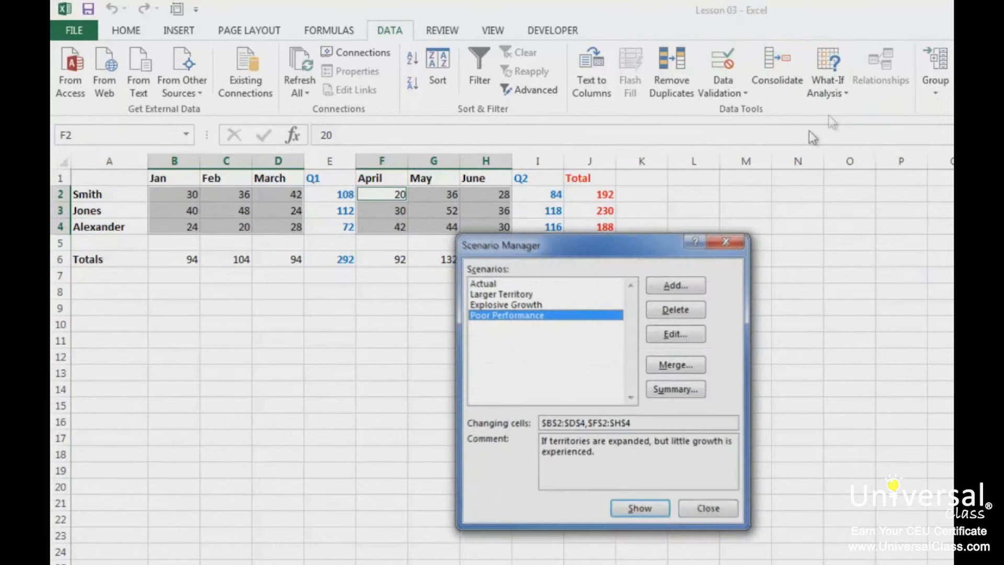
click(516, 305)
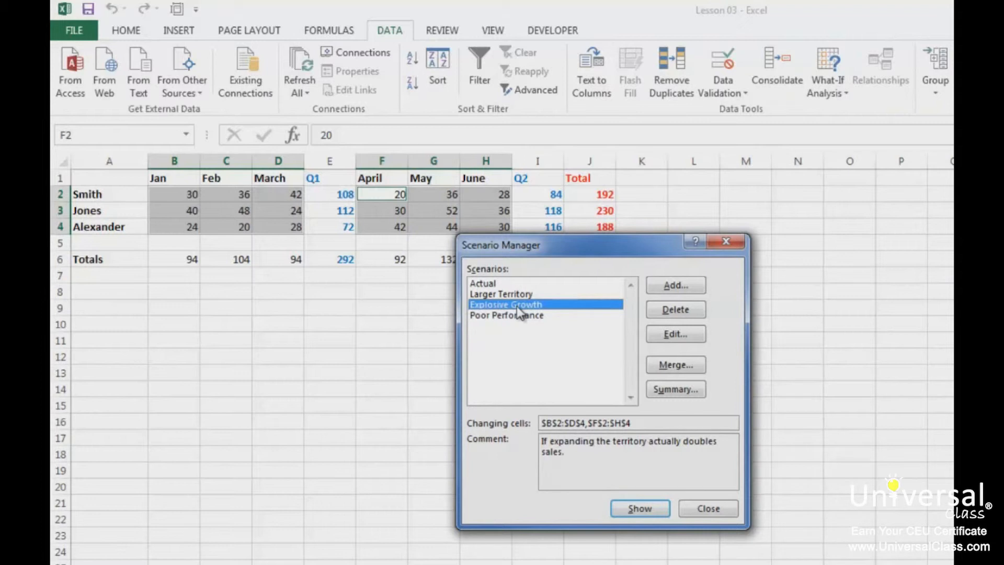
click(632, 514)
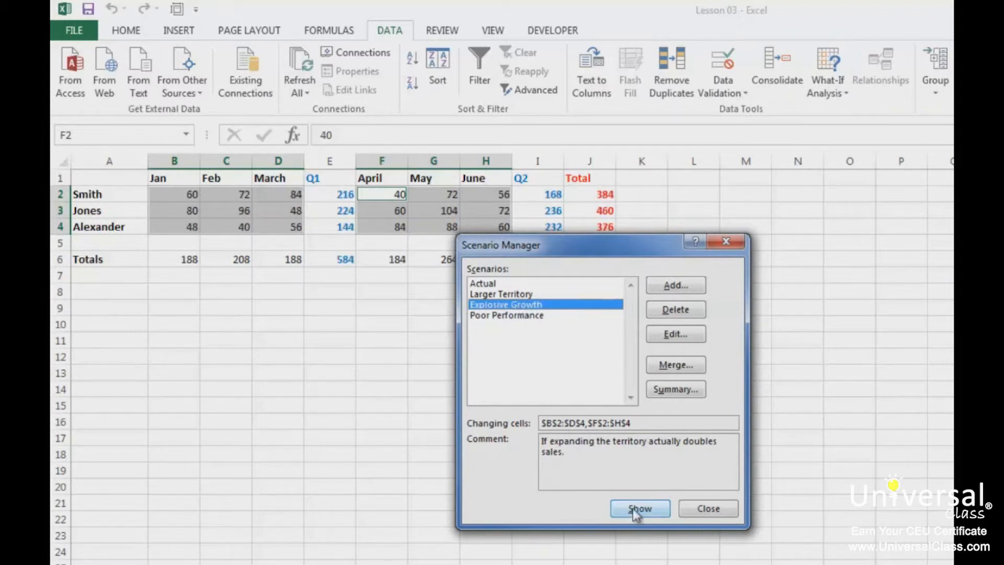
drag(556, 245, 558, 311)
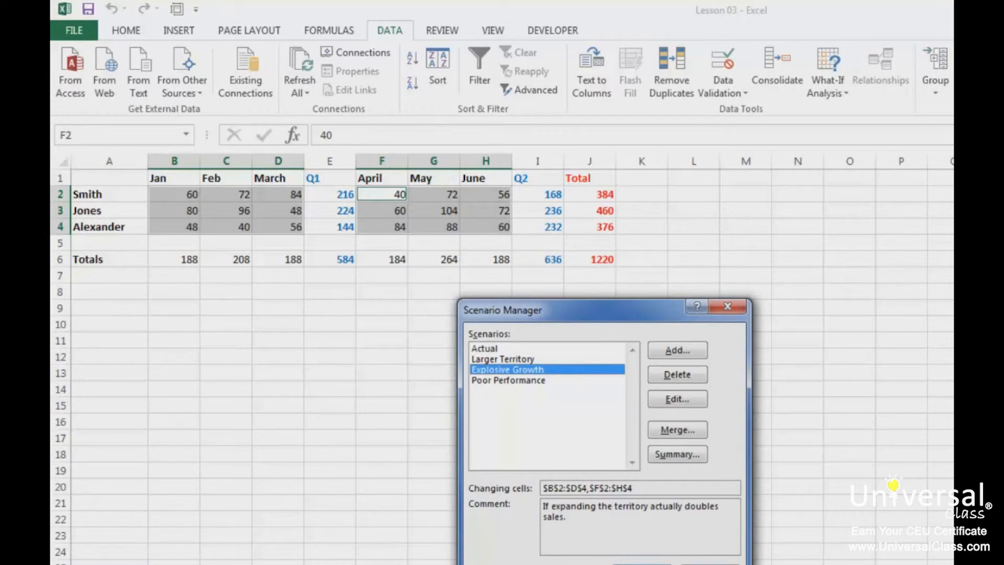
click(710, 564)
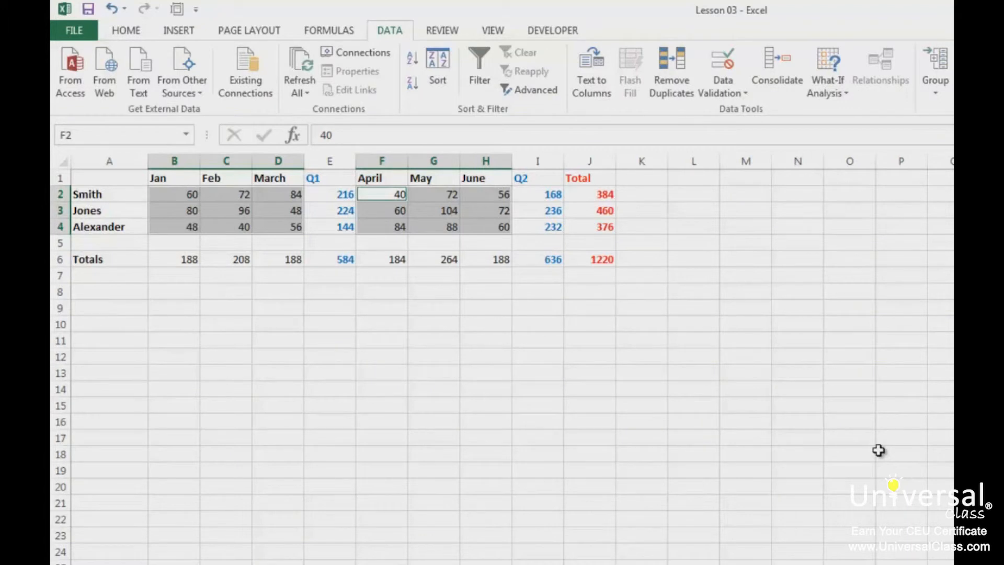
Reopen Scenario Manager and review the Explosive Growth scenario's settings and changing-cell values.
click(827, 84)
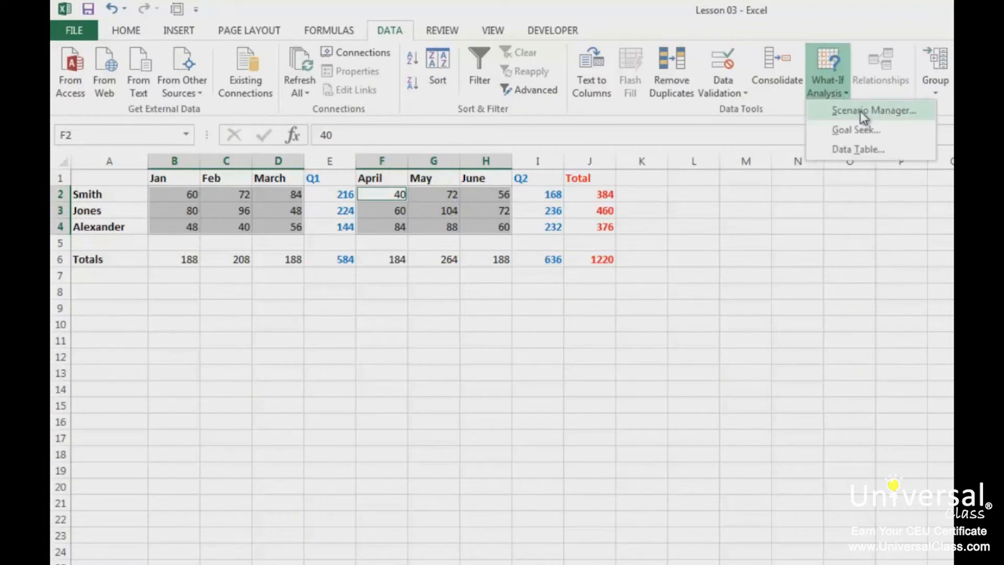
click(863, 111)
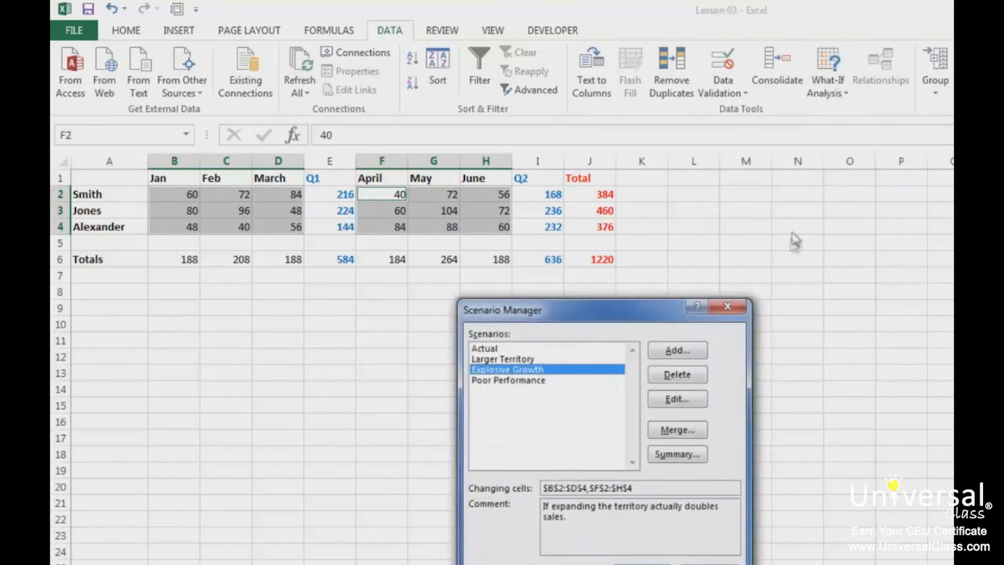
click(677, 399)
click(657, 558)
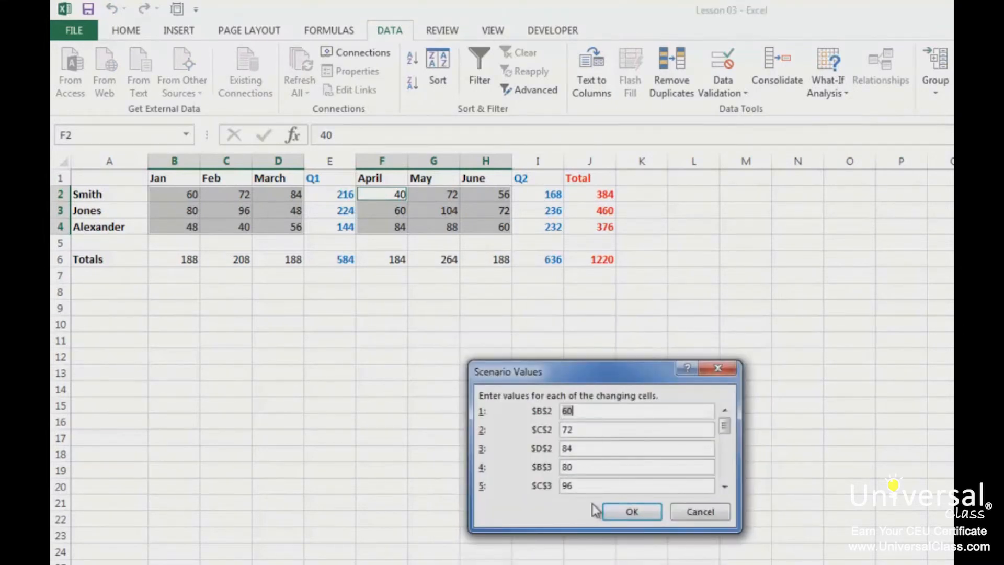
click(612, 512)
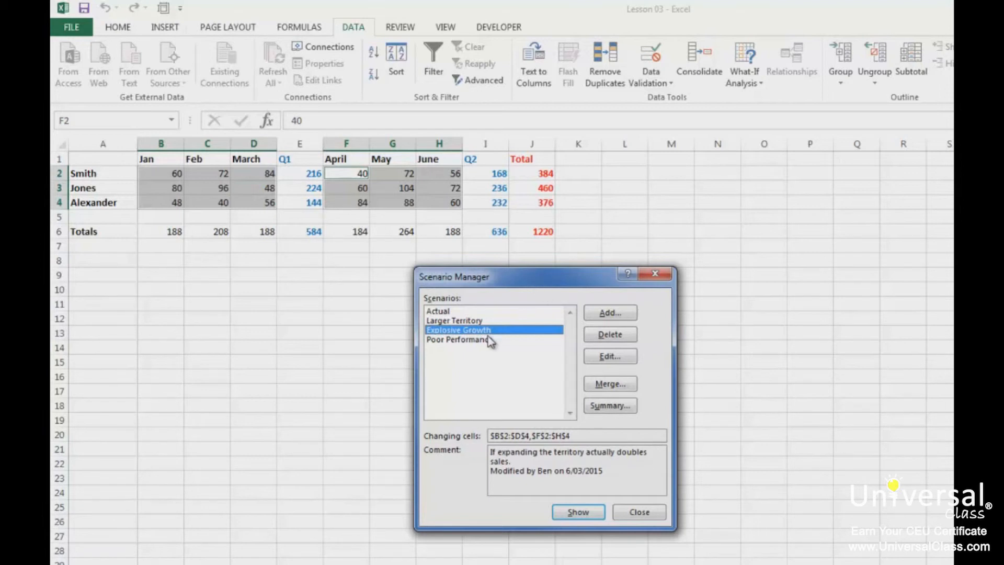
Add cell B7 to the changing cells of the Explosive Growth scenario.
click(608, 357)
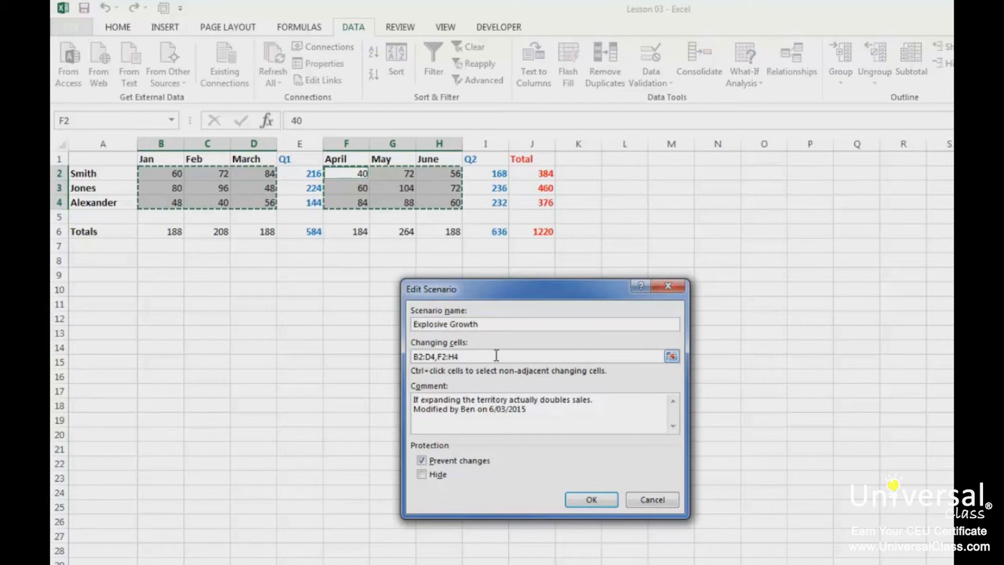
text(,)
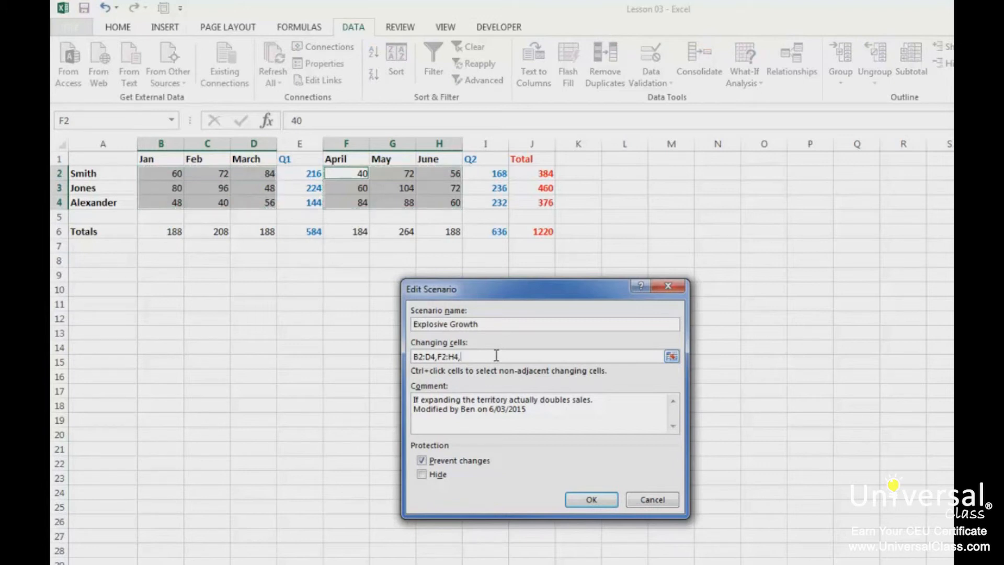
click(159, 245)
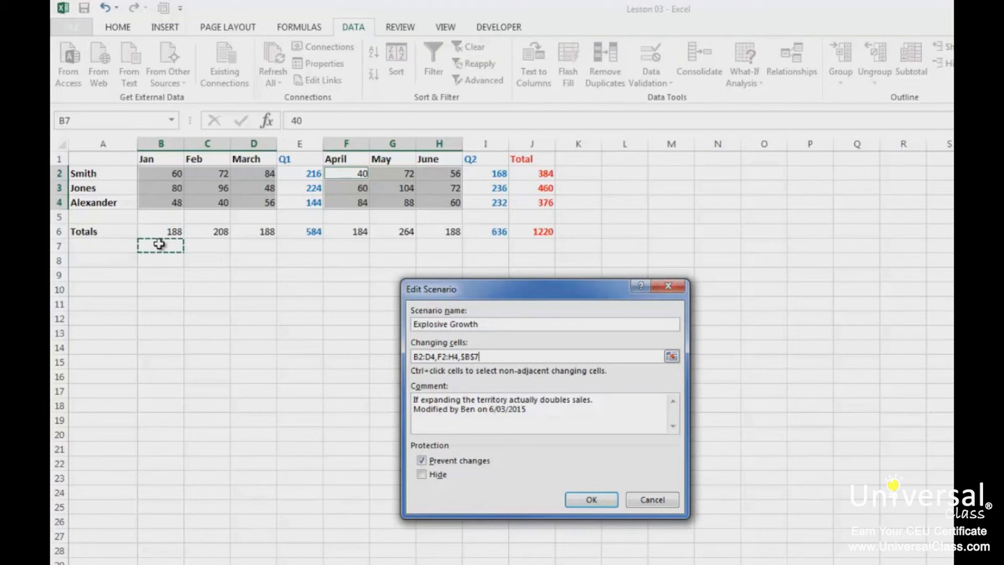
click(589, 500)
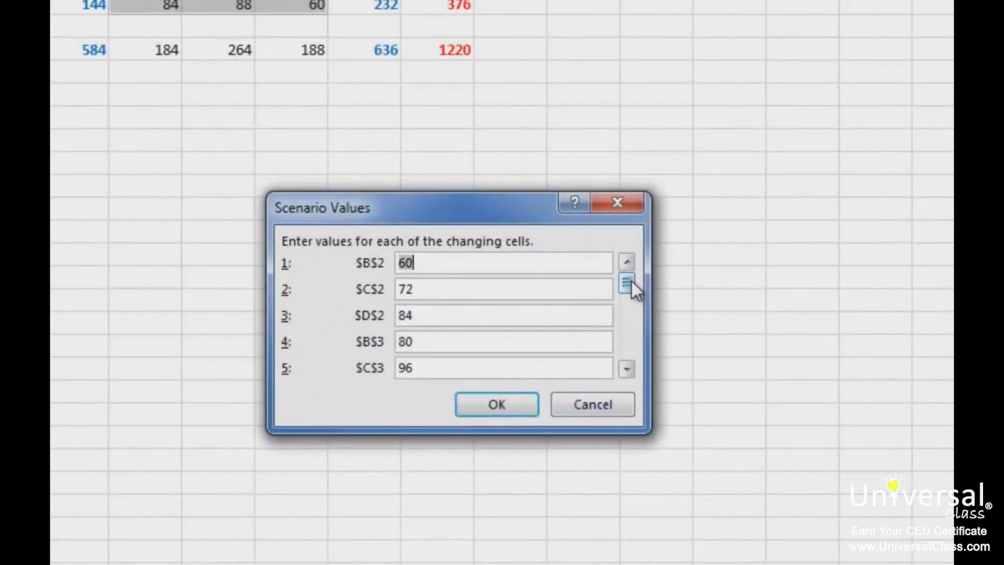
Set the B7 value in the Explosive Growth scenario to "Explosive Growth" and save the scenario.
drag(630, 281, 630, 372)
click(458, 367)
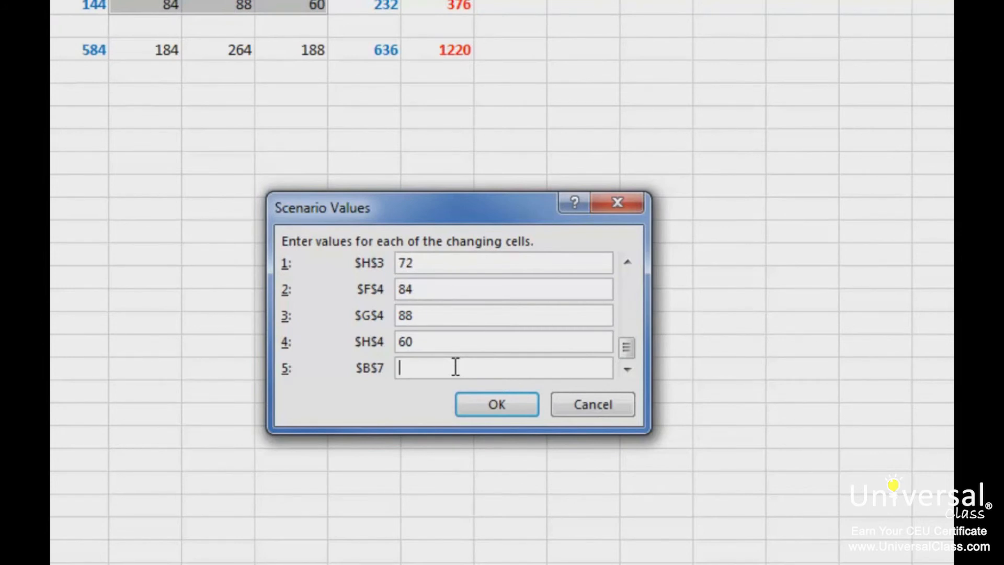
text(Explosive Growth)
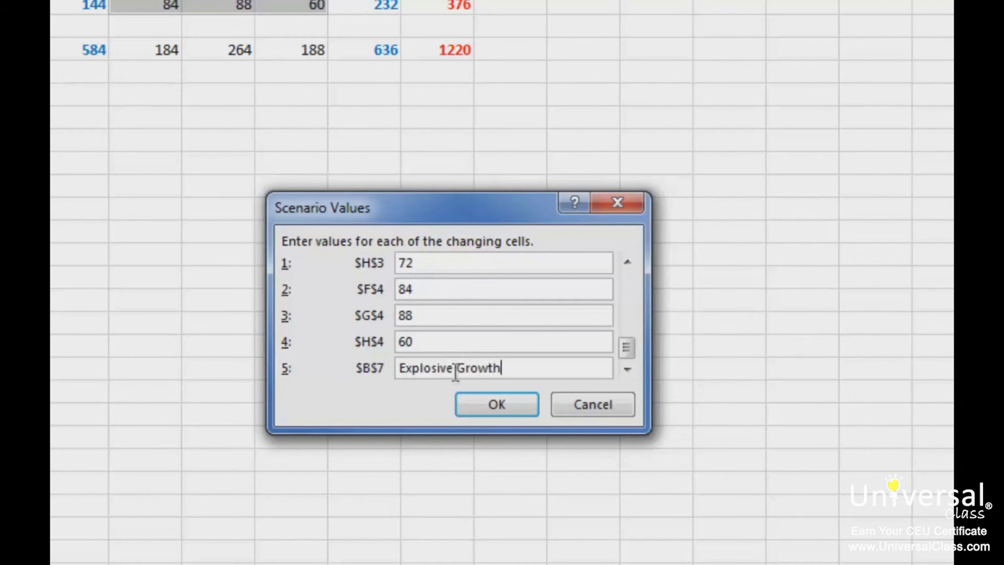
click(485, 404)
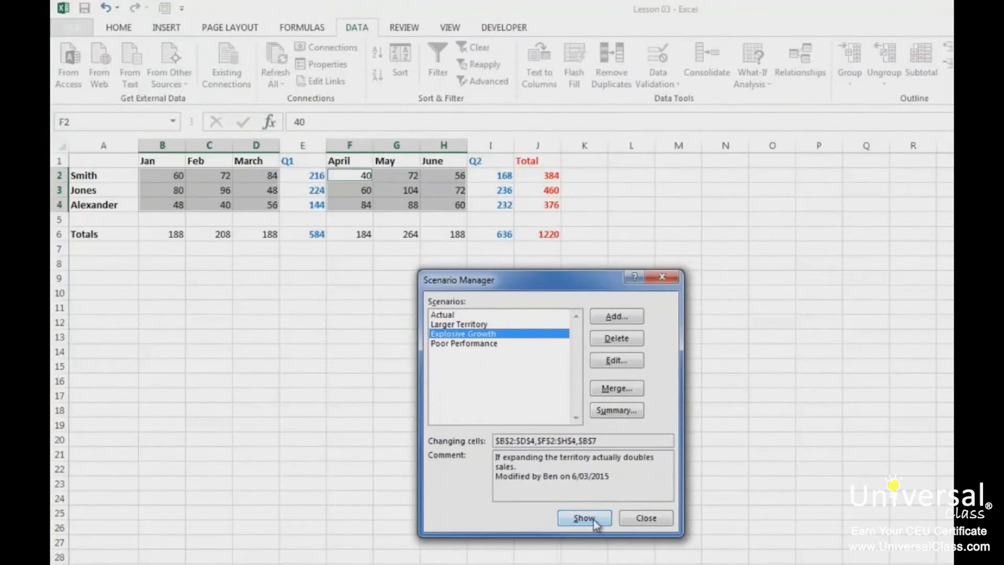
Show the Explosive Growth scenario on the worksheet with its label in B7, and close Scenario Manager.
click(595, 523)
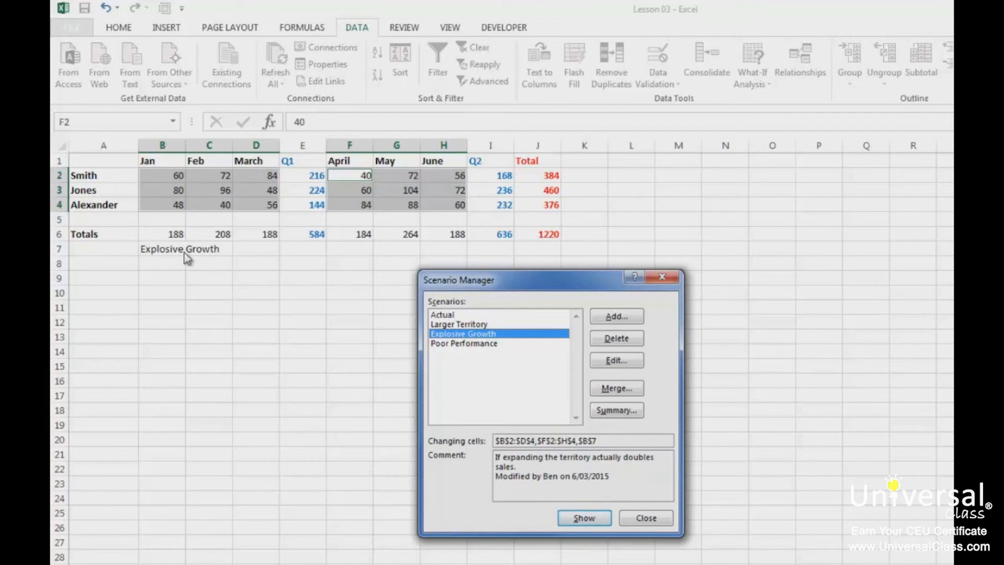
click(646, 518)
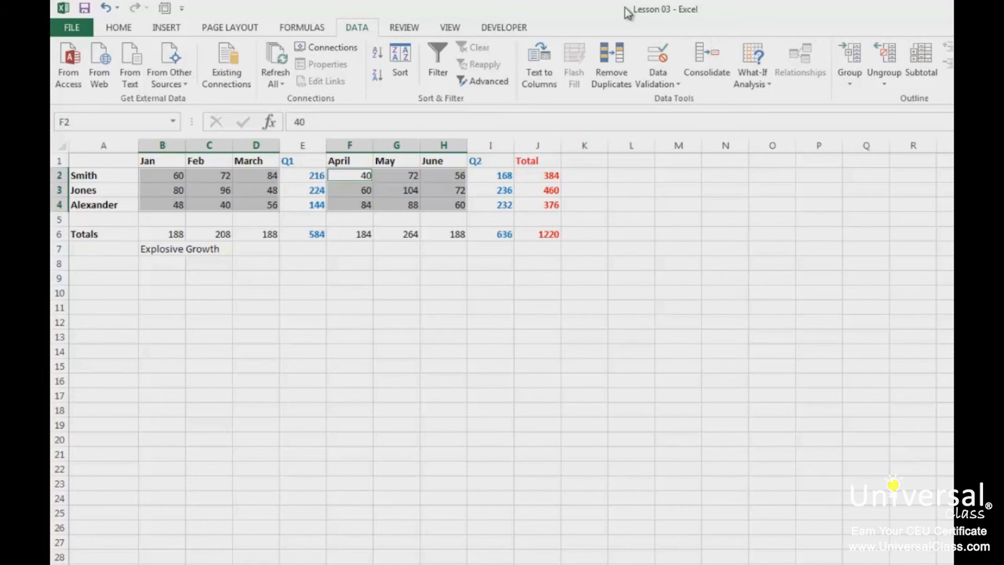
Reopen Scenario Manager, examine the source workbook and sheet choices for merging scenarios, and cancel the merge.
click(753, 74)
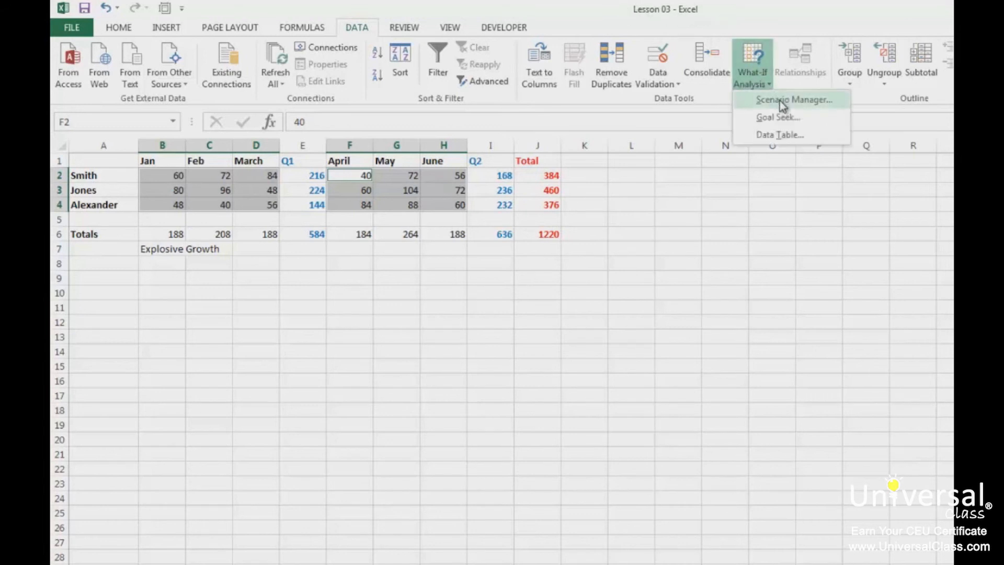
click(783, 100)
click(623, 390)
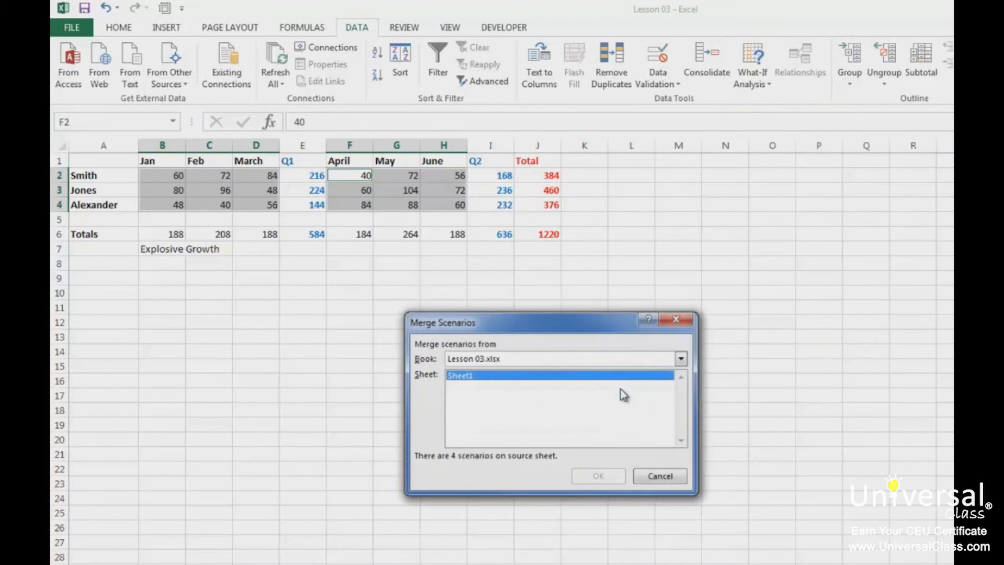
click(506, 360)
click(510, 371)
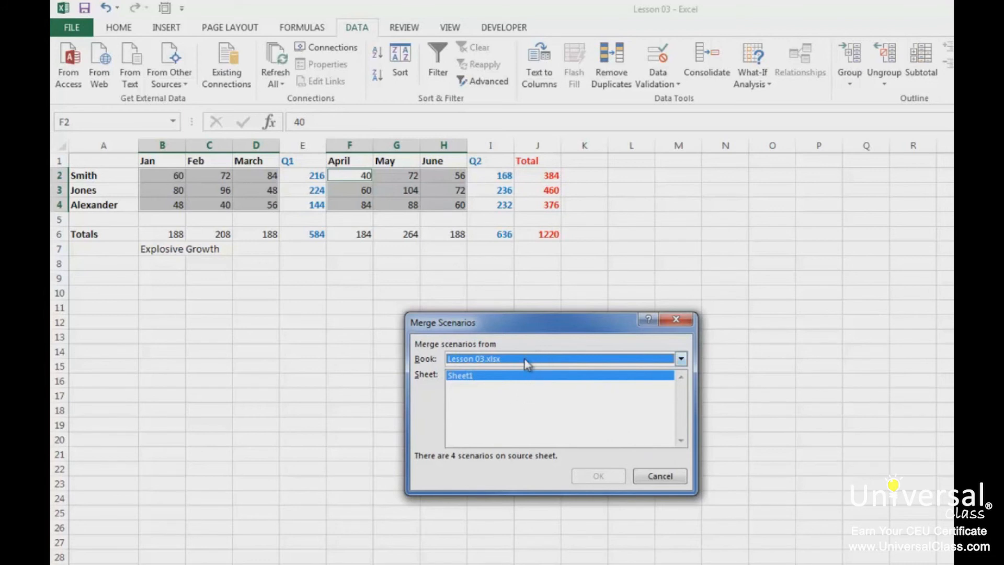
click(525, 361)
click(504, 372)
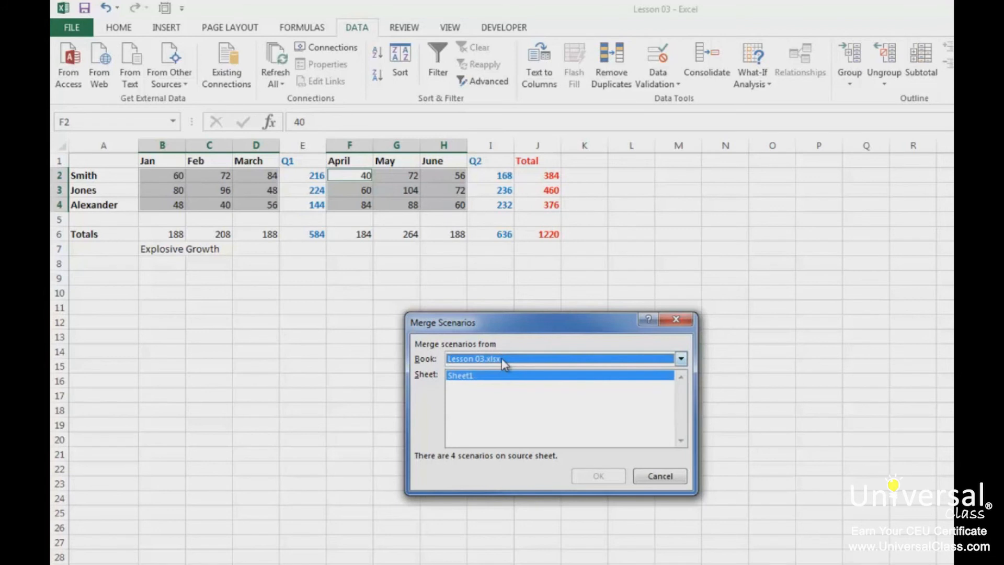
click(667, 480)
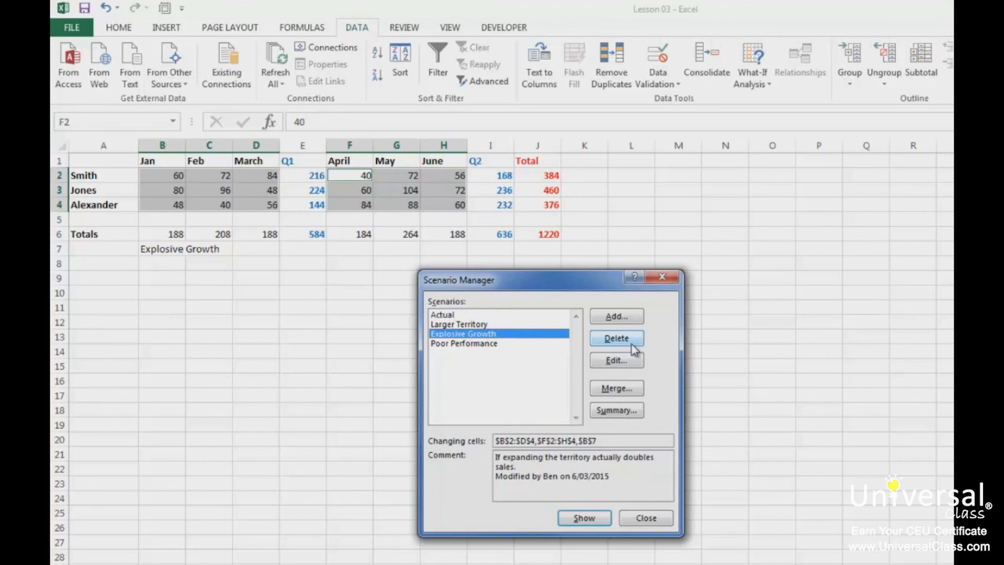
Generate a scenario summary report from the saved scenarios with J6 as the result cell.
click(624, 412)
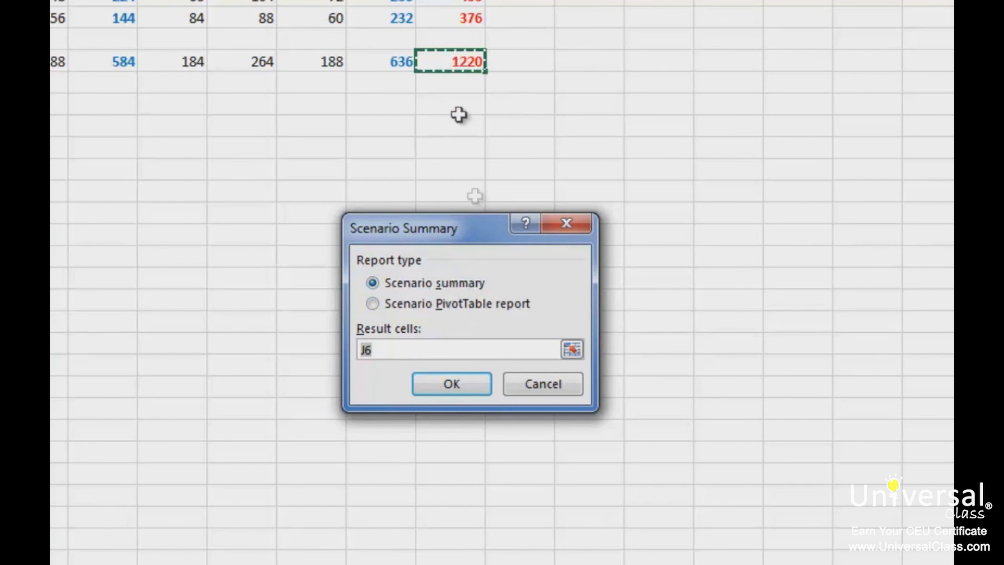
click(443, 385)
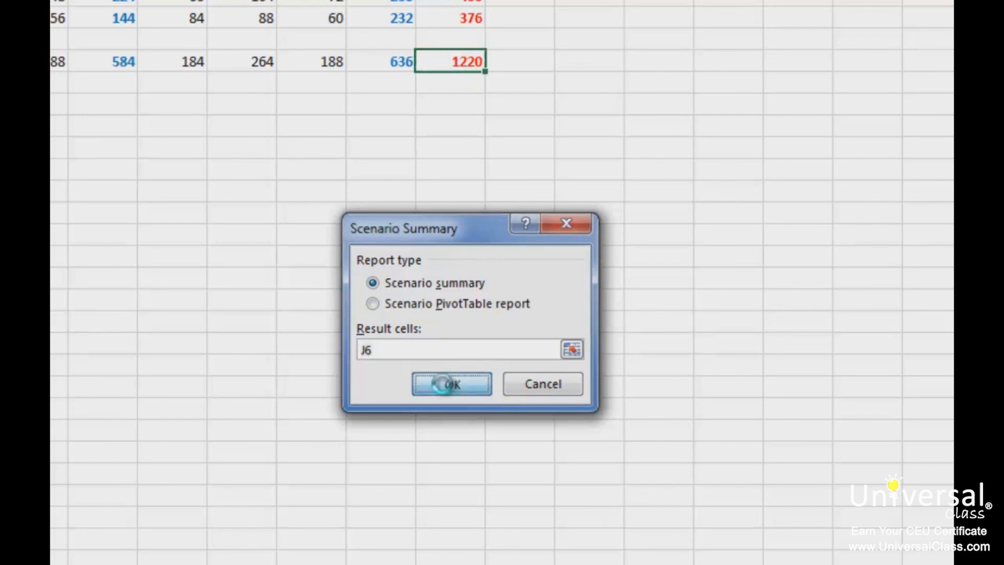